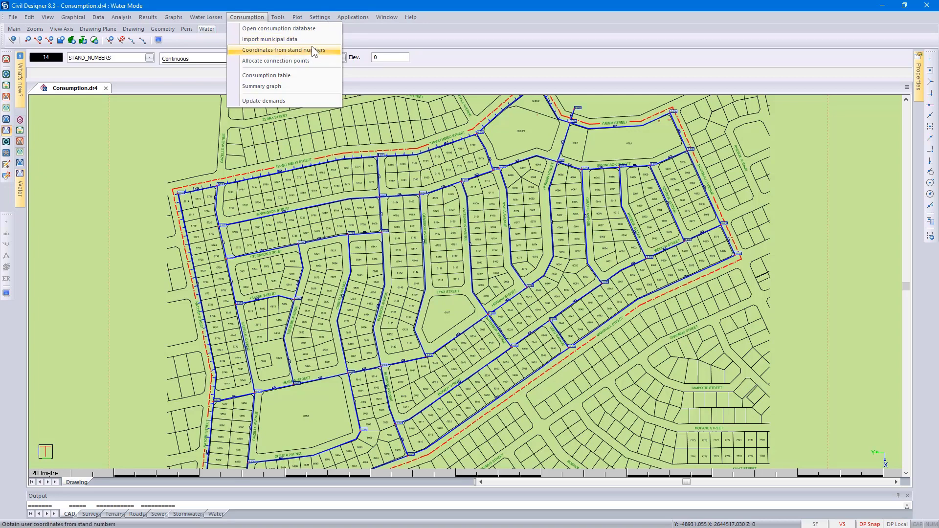
Step: Review the water data file linked in the project settings, then close them without changes
{"action": "left_click", "coordinate": [312, 101]}
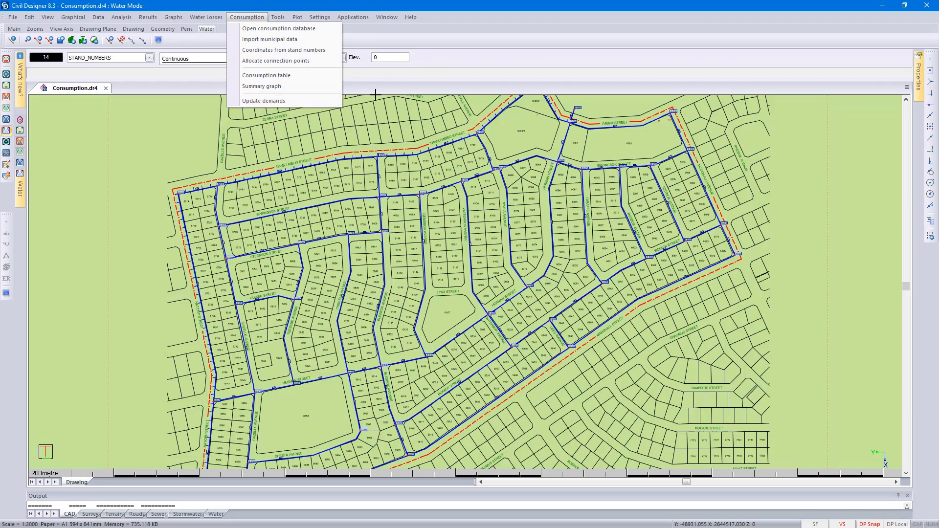
{"action": "left_click", "coordinate": [13, 17]}
{"action": "left_click", "coordinate": [54, 142]}
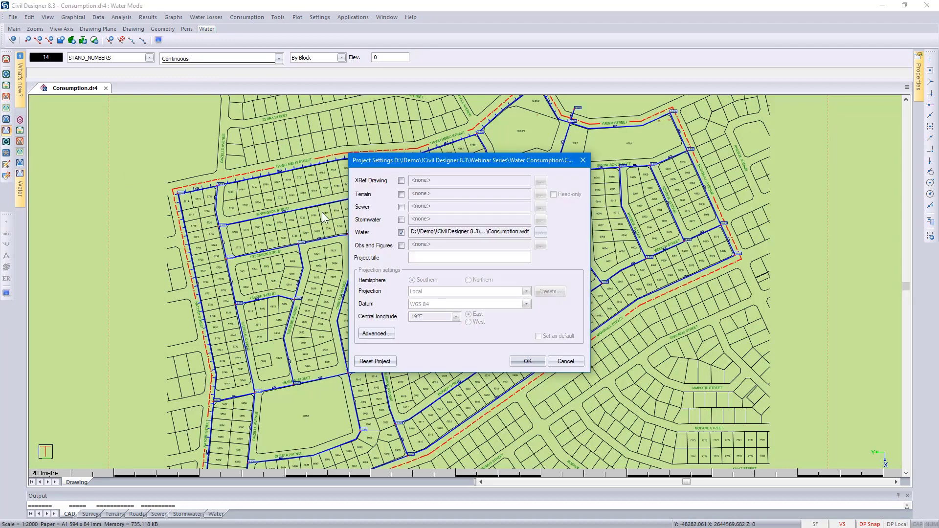
{"action": "left_click", "coordinate": [564, 361]}
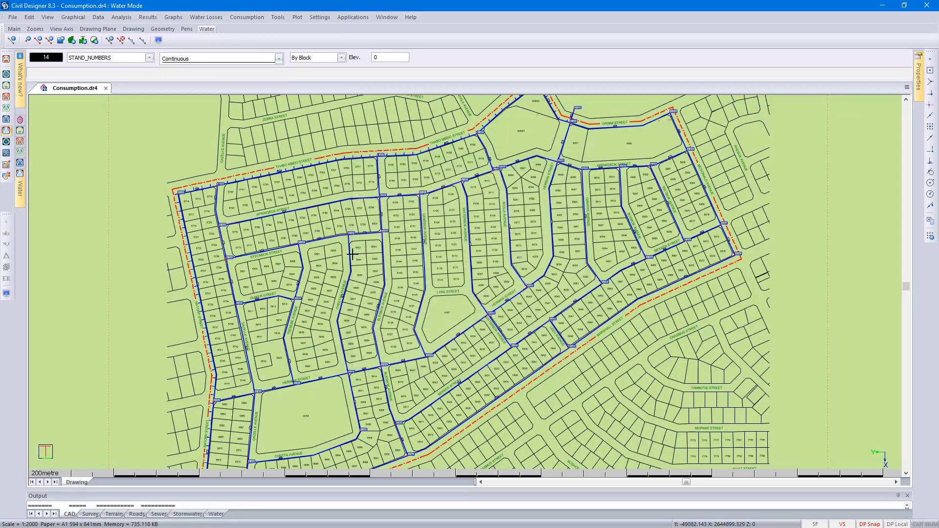
Step: Inspect the demand values of all nodes in the Data Spreadsheet, then close it
{"action": "scroll", "coordinate": [318, 238], "scroll_direction": "up", "scroll_amount": 3}
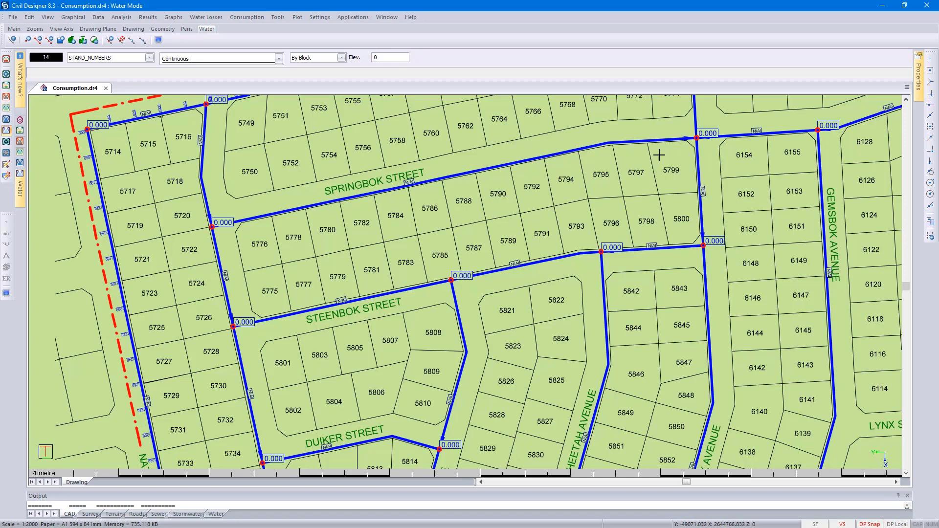
{"action": "left_click", "coordinate": [98, 18]}
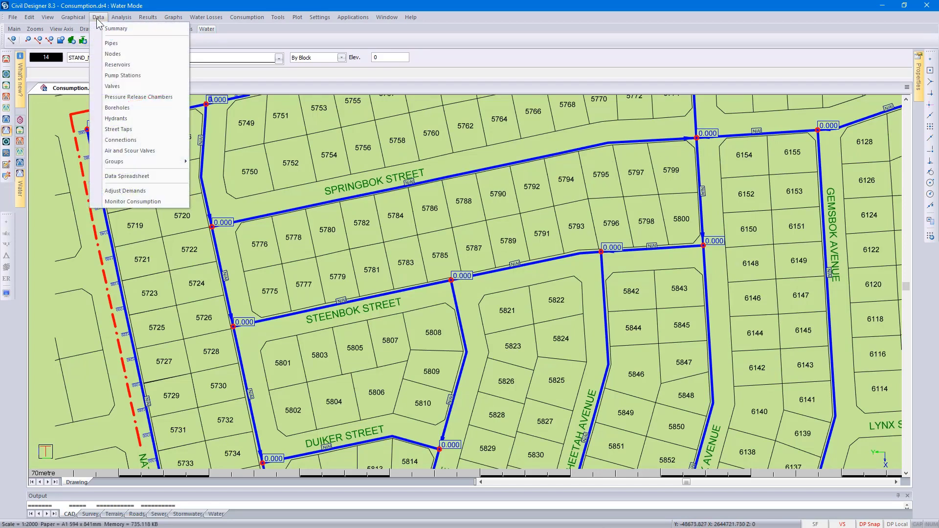
{"action": "left_click", "coordinate": [156, 175]}
{"action": "left_click", "coordinate": [319, 167]}
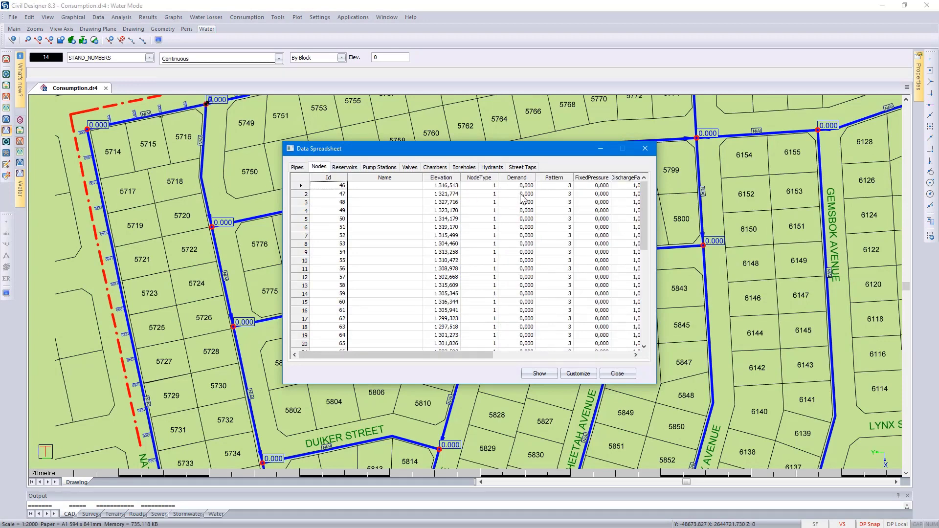
{"action": "left_click_drag", "start_coordinate": [640, 201], "coordinate": [656, 301]}
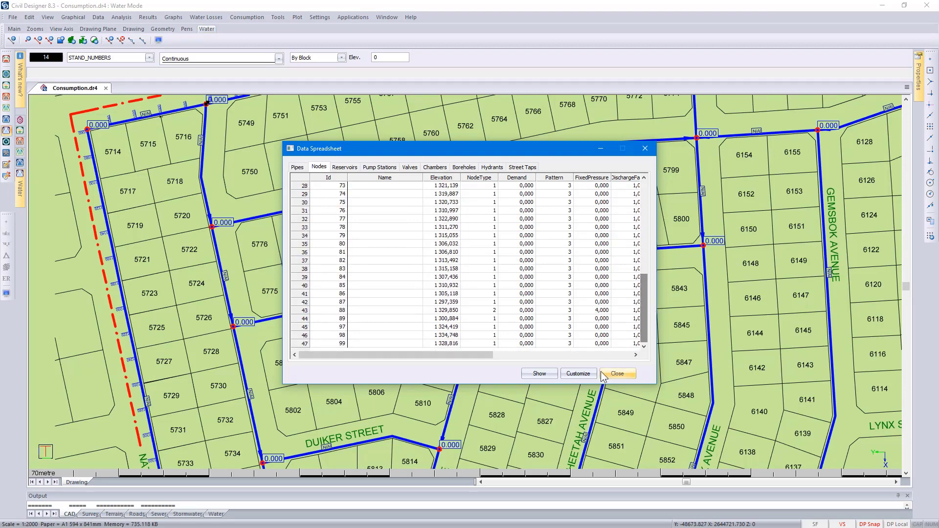
{"action": "left_click", "coordinate": [616, 374]}
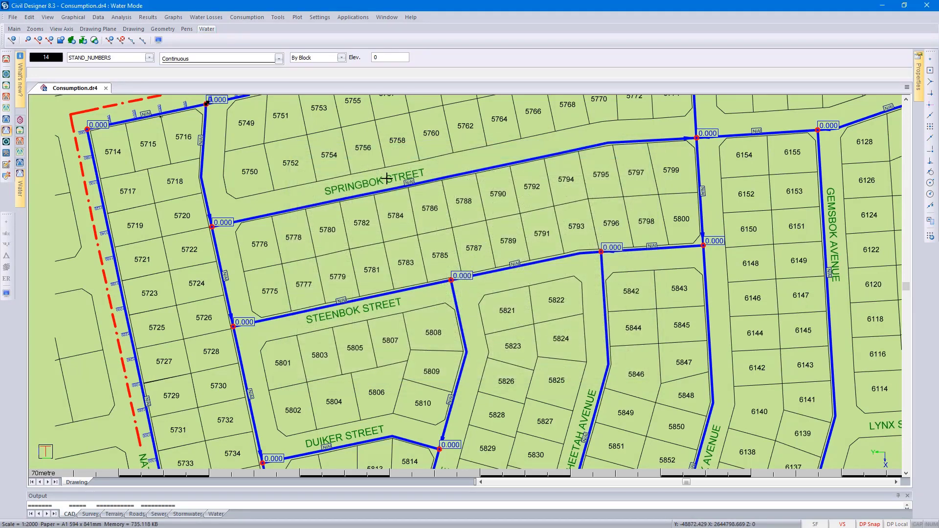
Step: Create a new consumption database named 1_Water Webinar.wcd in the Water Consumption folder
{"action": "left_click", "coordinate": [243, 17]}
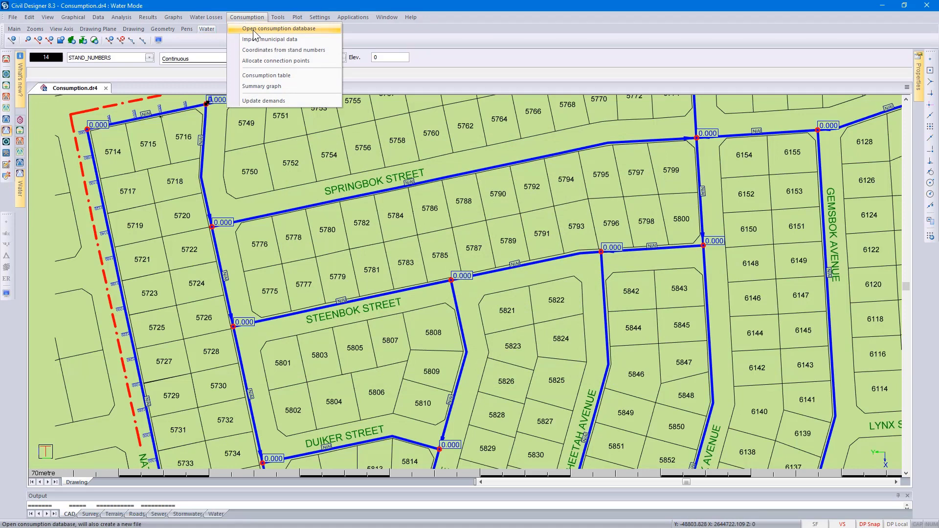
{"action": "left_click", "coordinate": [253, 31]}
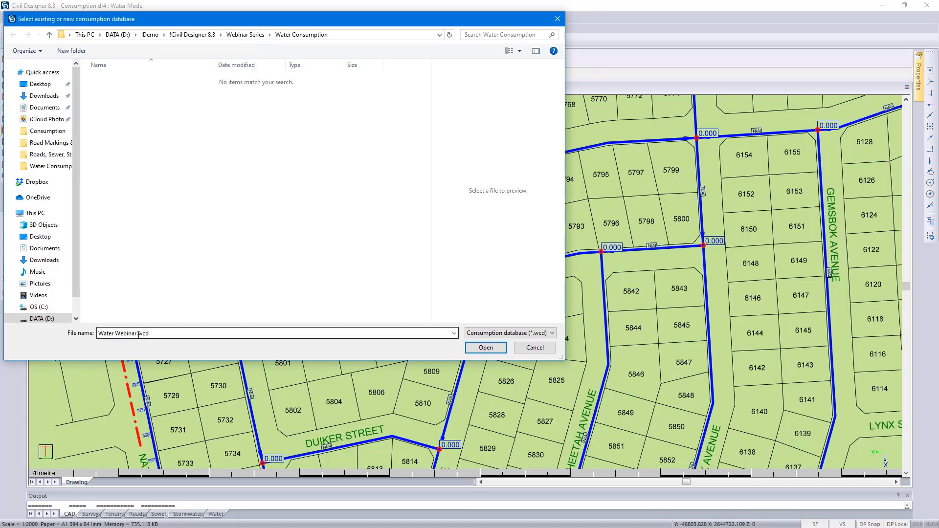
{"action": "left_click", "coordinate": [99, 334]}
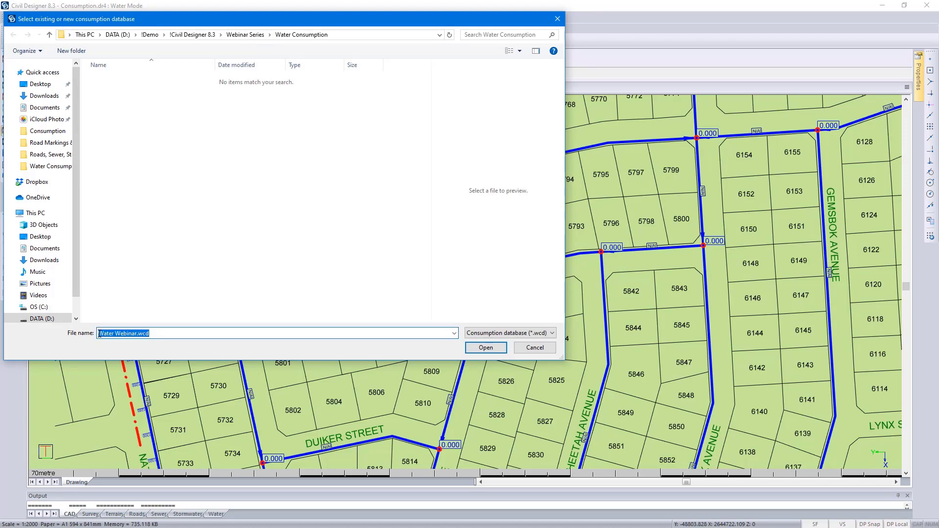
{"action": "left_click", "coordinate": [99, 333]}
{"action": "type", "text": "1_"}
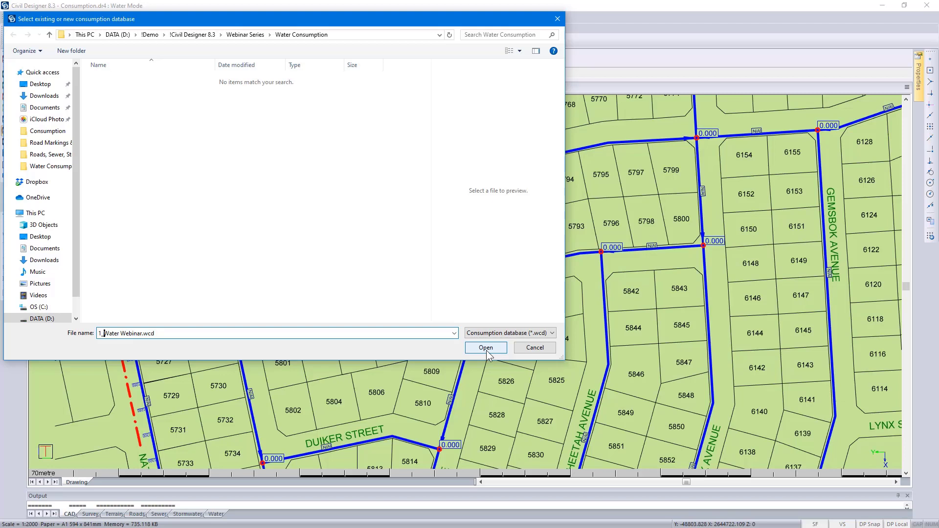
{"action": "left_click", "coordinate": [486, 348]}
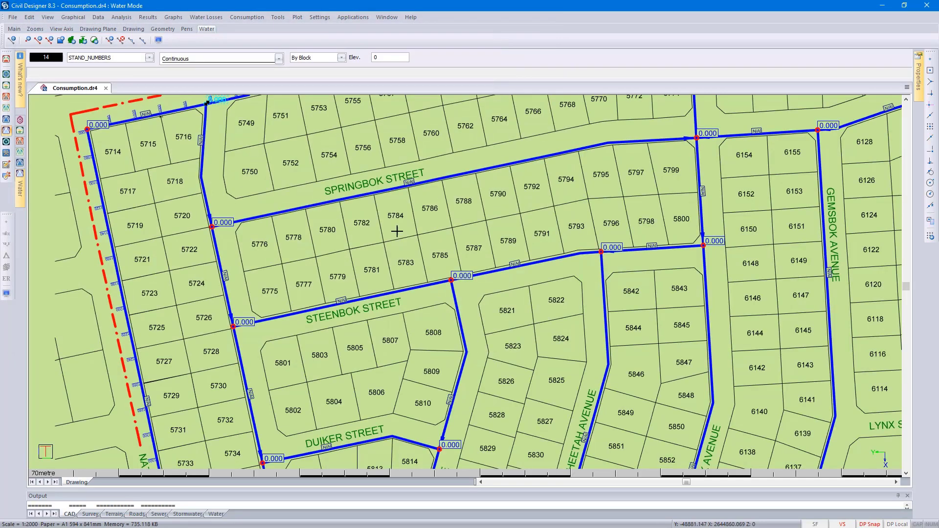
Step: Check the consumption table of the new database for existing records, then close it
{"action": "left_click", "coordinate": [245, 19]}
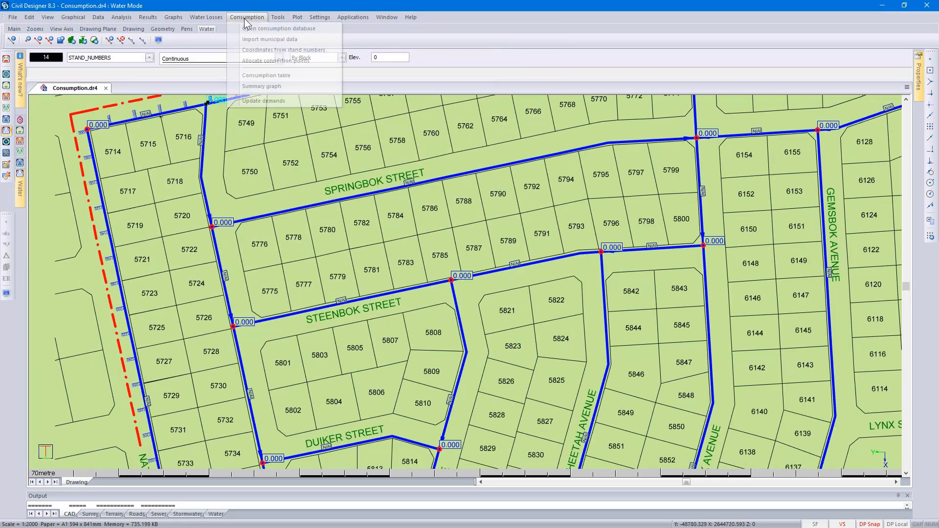
{"action": "left_click", "coordinate": [294, 74]}
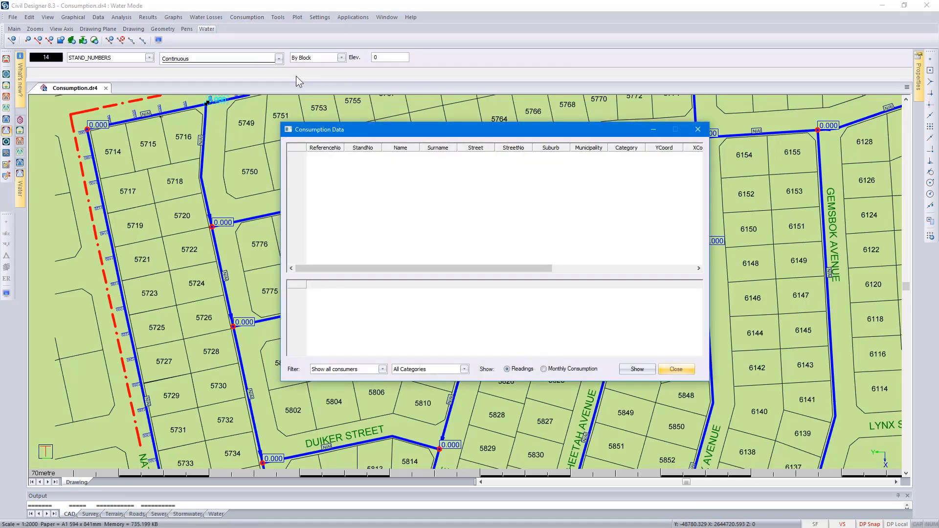
{"action": "left_click", "coordinate": [674, 367]}
Step: Start a municipal data import and load Billing.csv as the source file, using the text file type filter
{"action": "left_click", "coordinate": [246, 18]}
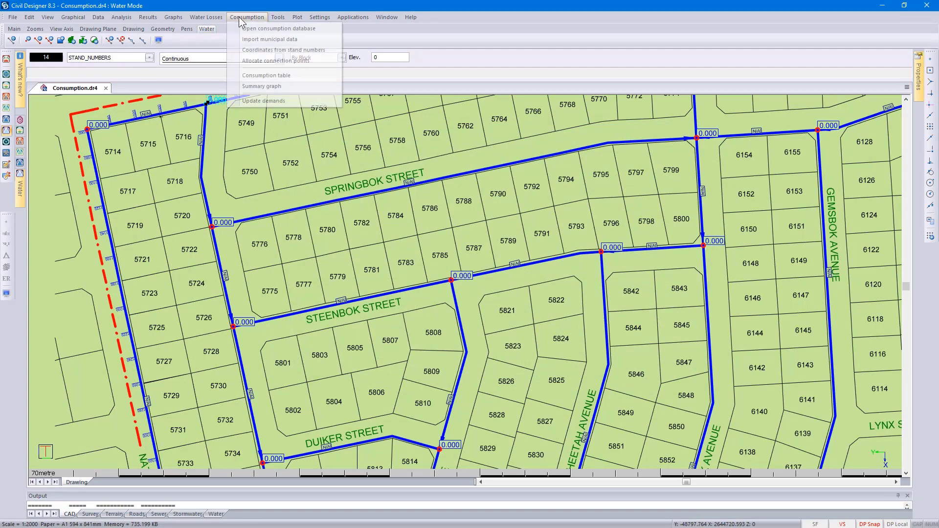
{"action": "left_click", "coordinate": [274, 41]}
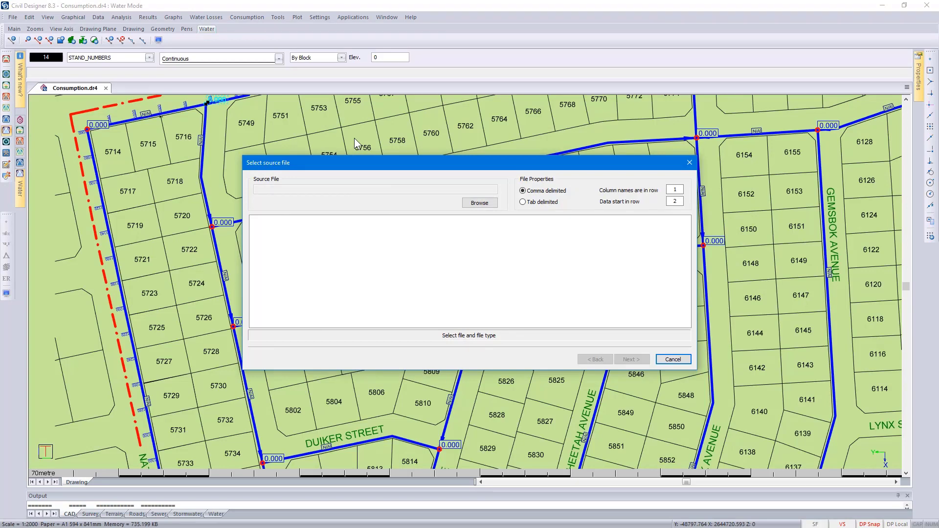
{"action": "left_click", "coordinate": [475, 206]}
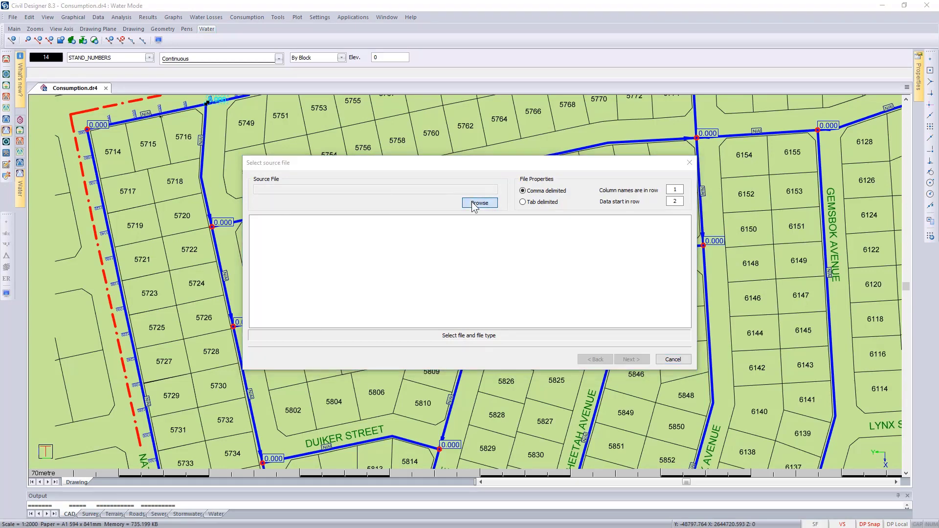
{"action": "left_click", "coordinate": [464, 239]}
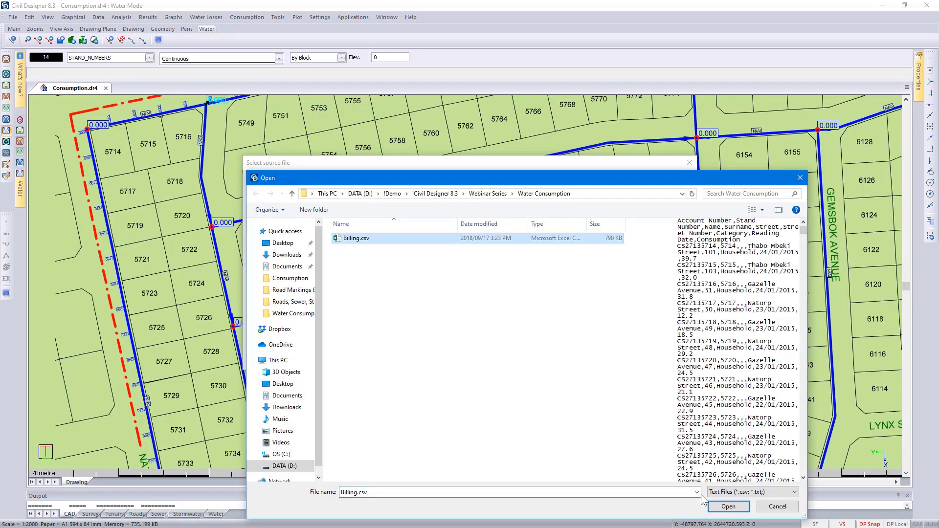
{"action": "left_click", "coordinate": [737, 492]}
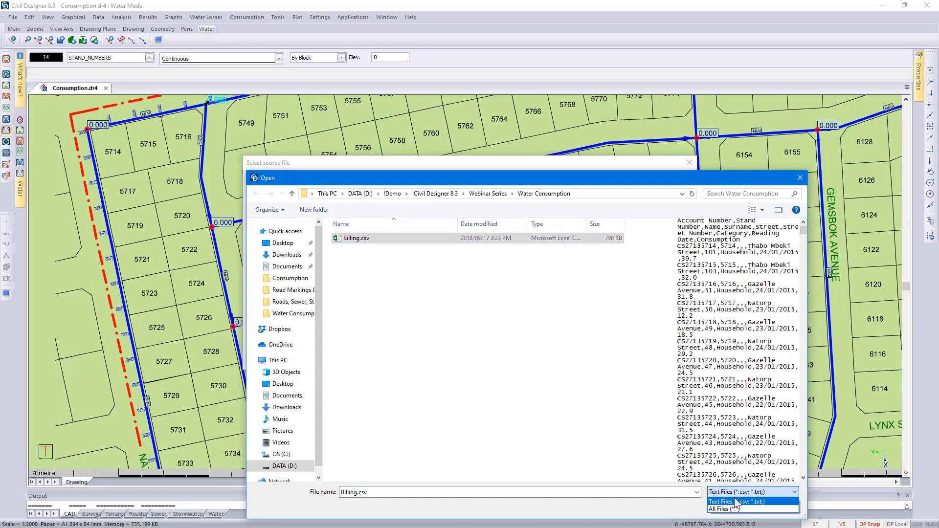
{"action": "left_click", "coordinate": [733, 502]}
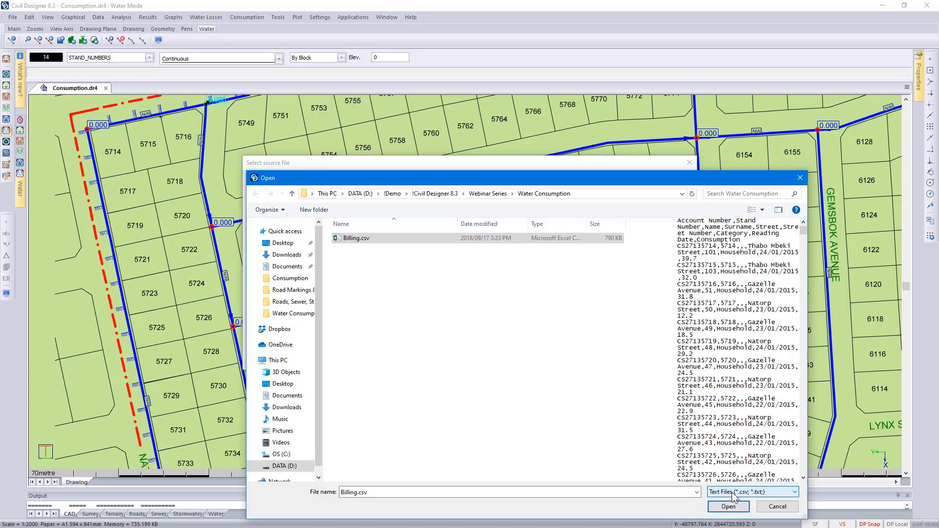
{"action": "left_click", "coordinate": [728, 509]}
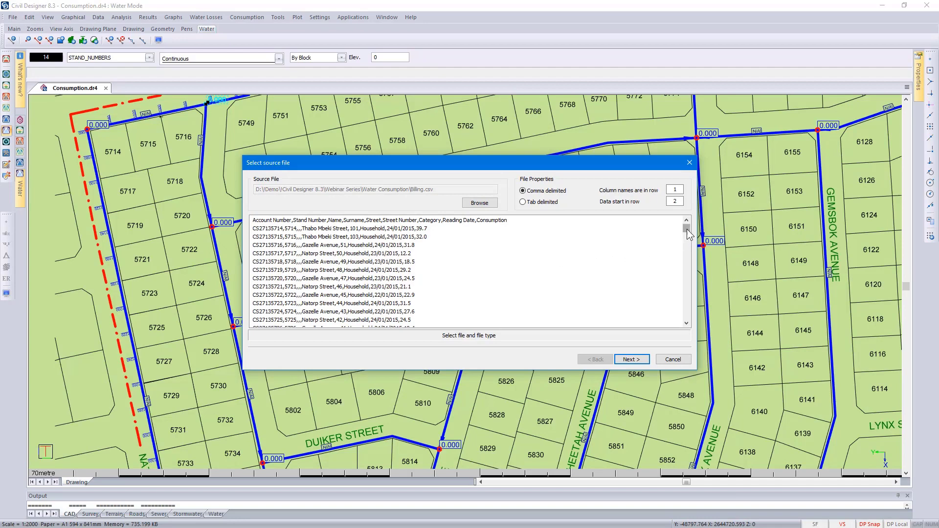
Step: Check the previewed billing records and accept the comma-delimited format with column names in row 1 and data starting in row 2
{"action": "left_click_drag", "start_coordinate": [687, 229], "coordinate": [683, 316]}
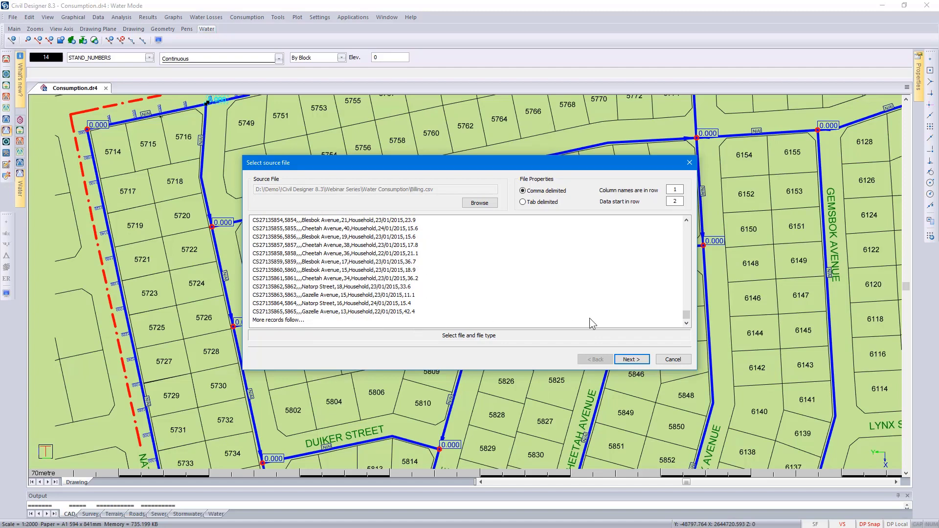
{"action": "left_click_drag", "start_coordinate": [683, 314], "coordinate": [689, 225]}
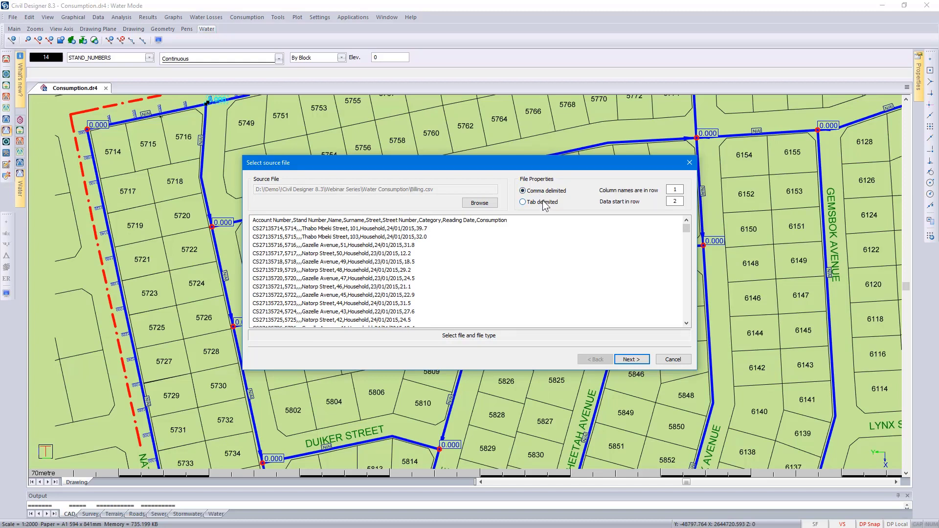
{"action": "left_click", "coordinate": [484, 221]}
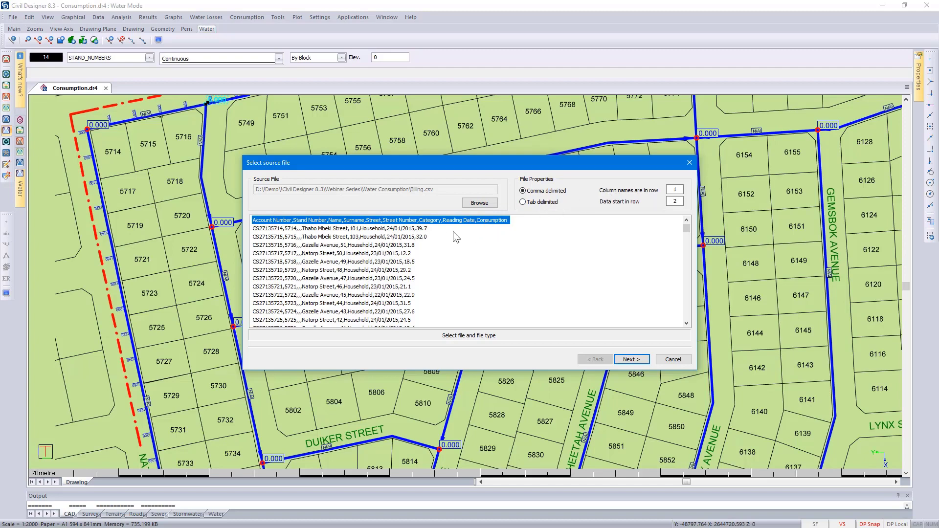
{"action": "left_click", "coordinate": [424, 228]}
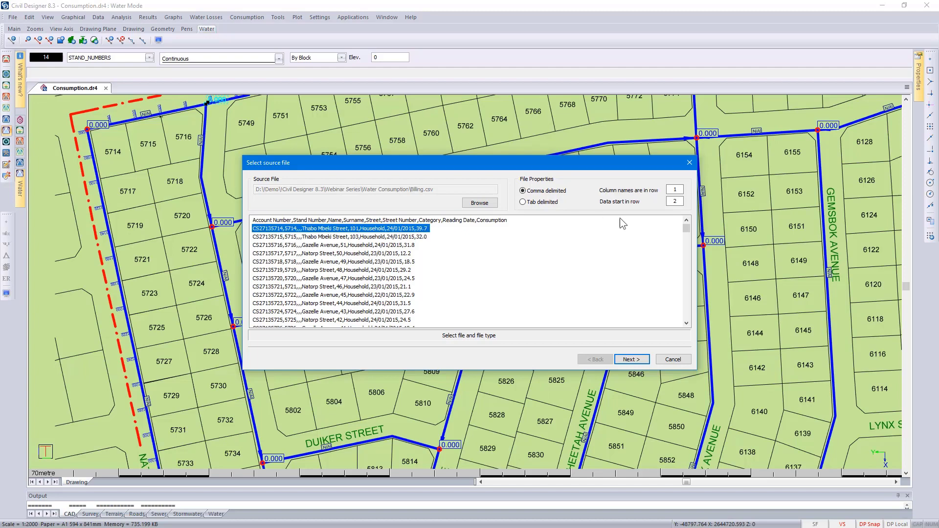
{"action": "left_click", "coordinate": [677, 201]}
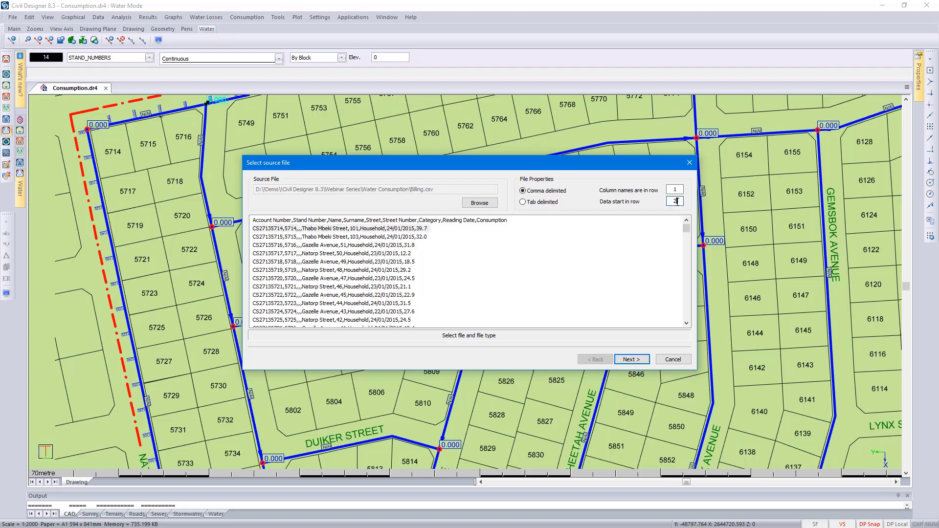
{"action": "left_click", "coordinate": [630, 360]}
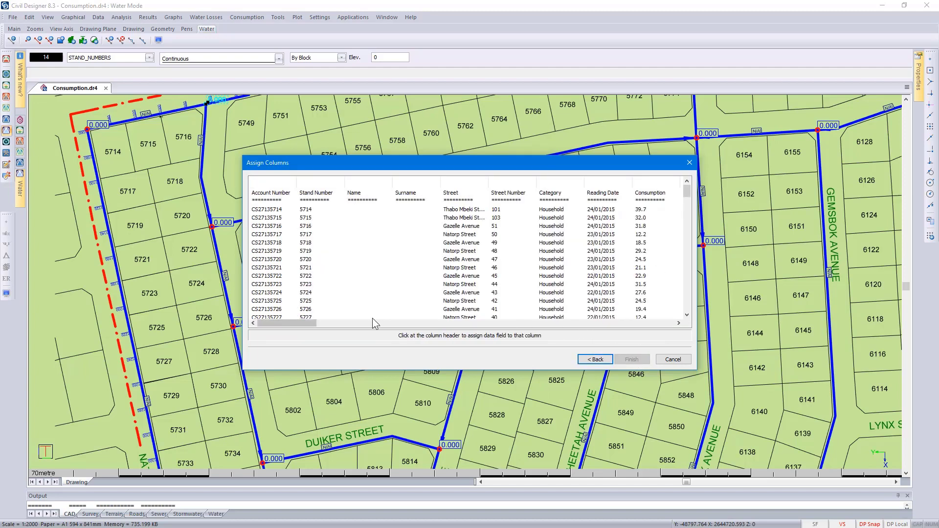
Step: Assign ReferenceNo to the Account Number column, ReadingDate to Reading Date, Consumption to Consumption and StandNo to Stand Number
{"action": "mouse_move", "coordinate": [289, 322]}
{"action": "left_mouse_down"}
{"action": "mouse_move", "coordinate": [332, 321]}
{"action": "mouse_move", "coordinate": [275, 325]}
{"action": "left_mouse_up"}
{"action": "left_click", "coordinate": [283, 187]}
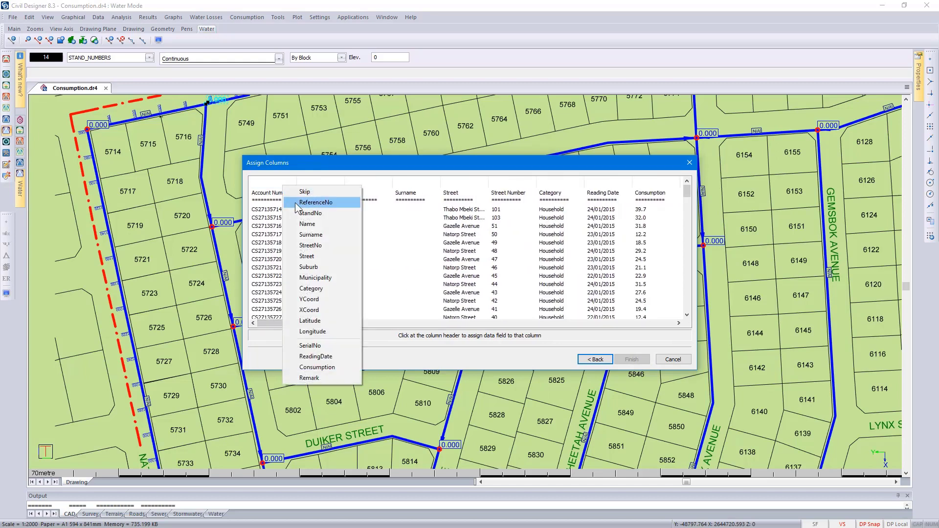
{"action": "left_click", "coordinate": [295, 203]}
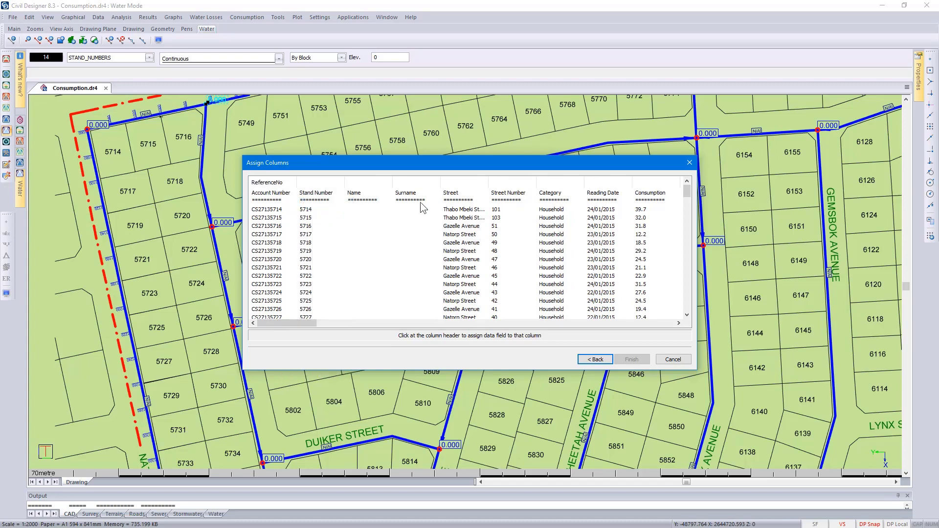
{"action": "left_click", "coordinate": [626, 185]}
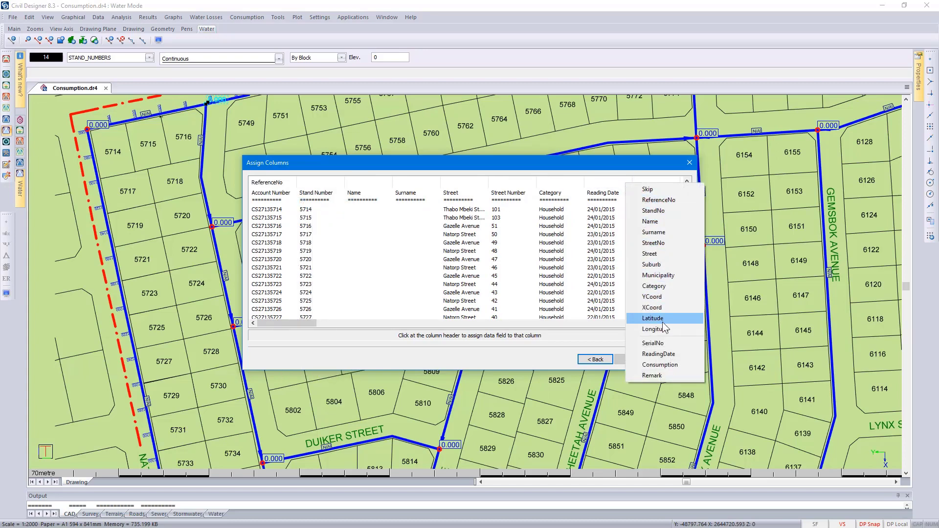
{"action": "left_click", "coordinate": [673, 356]}
{"action": "left_click", "coordinate": [666, 192]}
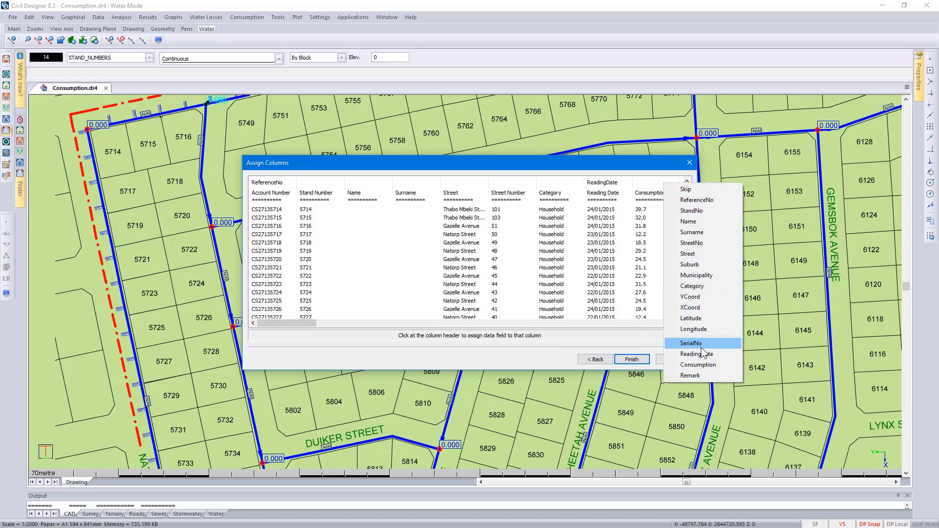
{"action": "left_click", "coordinate": [705, 364]}
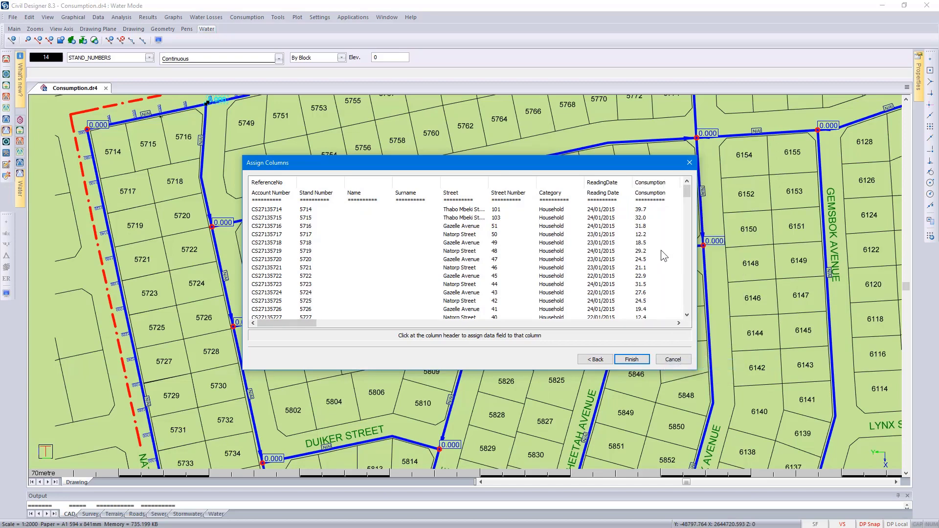
{"action": "left_click", "coordinate": [341, 186]}
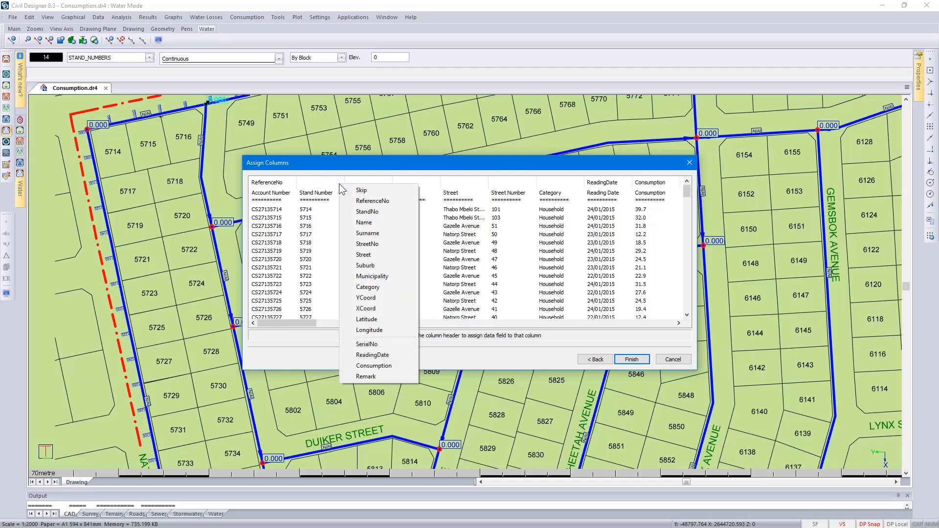
{"action": "left_click", "coordinate": [375, 213]}
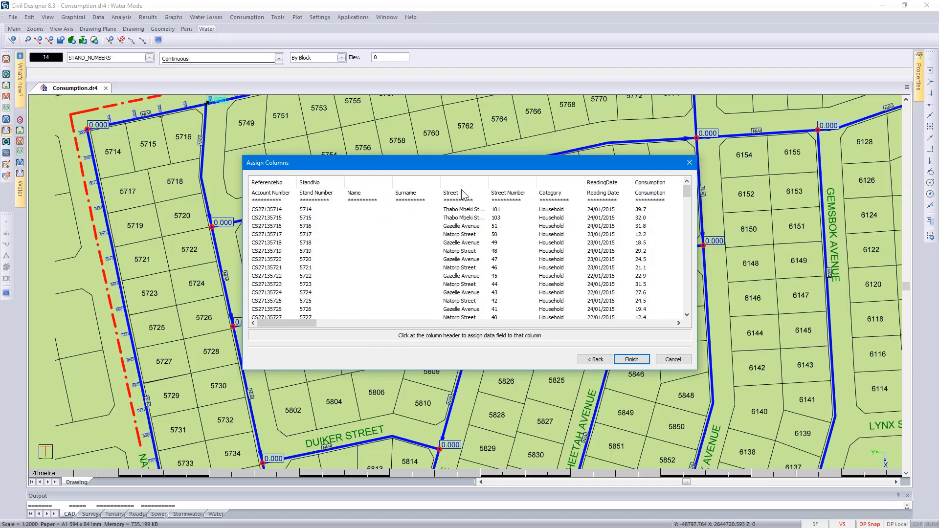
Step: Assign Street to the Street column, StreetNo to Street Number and Category to Category, then run the import and accept its summary
{"action": "left_click", "coordinate": [475, 188]}
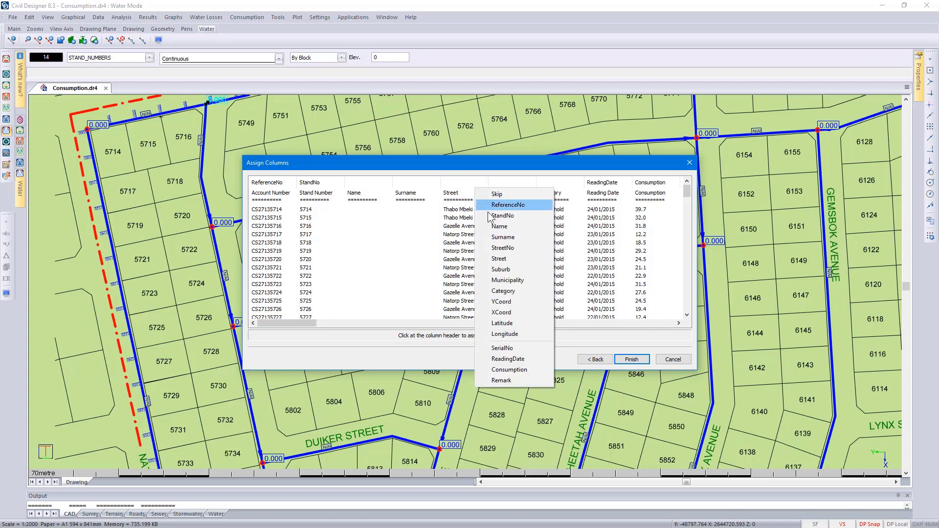
{"action": "left_click", "coordinate": [519, 258]}
{"action": "left_click", "coordinate": [529, 186]}
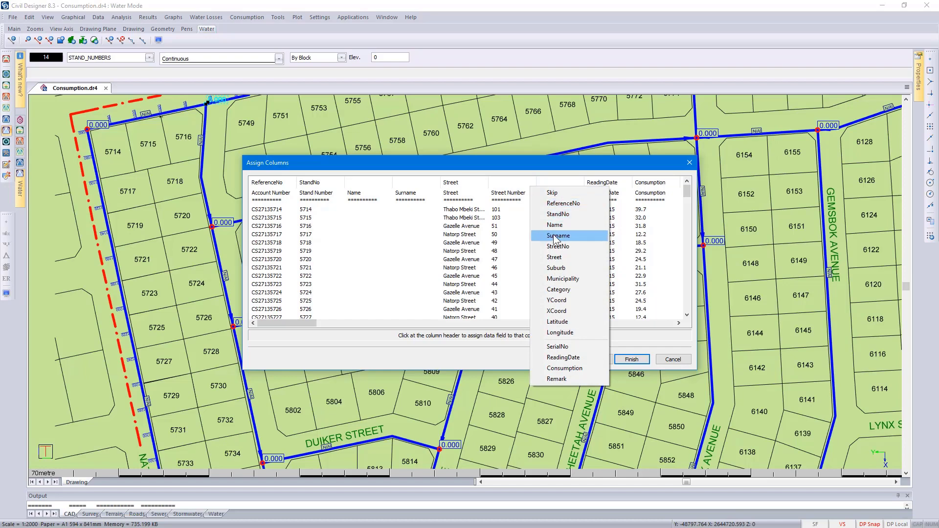
{"action": "left_click", "coordinate": [558, 246]}
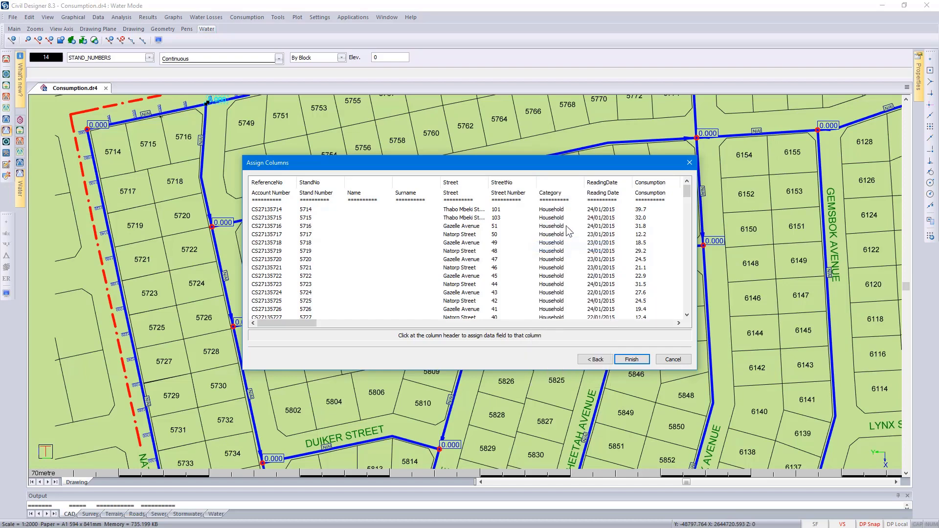
{"action": "left_click", "coordinate": [576, 184]}
{"action": "left_click", "coordinate": [612, 288]}
{"action": "left_click", "coordinate": [633, 359]}
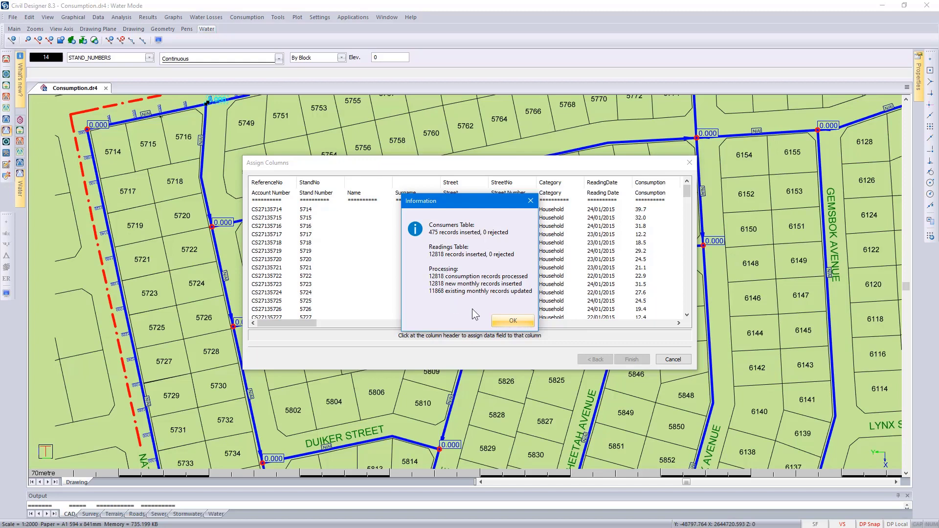
{"action": "left_click", "coordinate": [516, 320]}
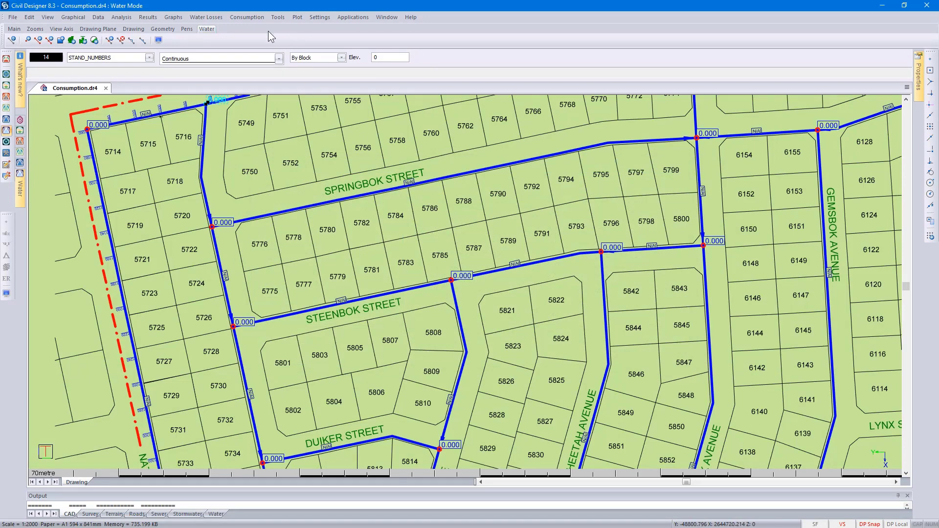
Step: Review the imported records in the consumption table, checking all the readings of the consumer at stand 5715
{"action": "left_click", "coordinate": [253, 17]}
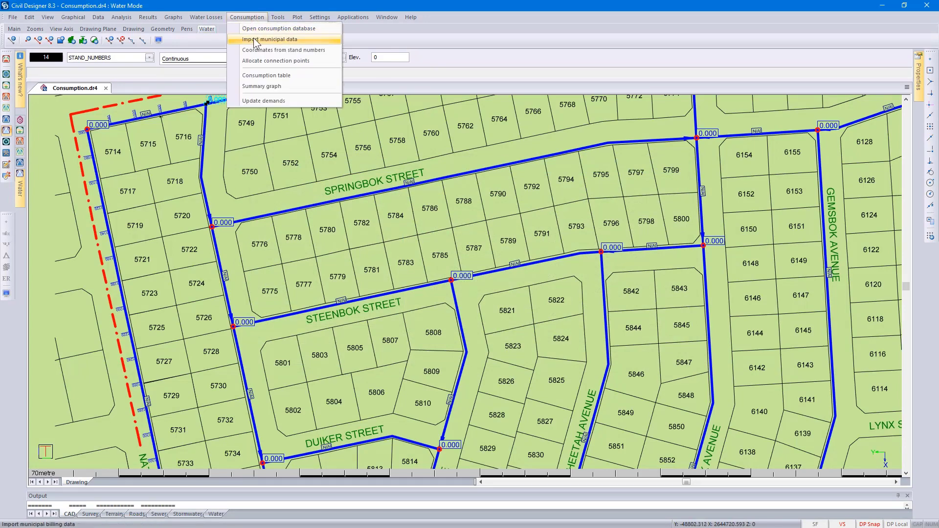
{"action": "left_click", "coordinate": [276, 76]}
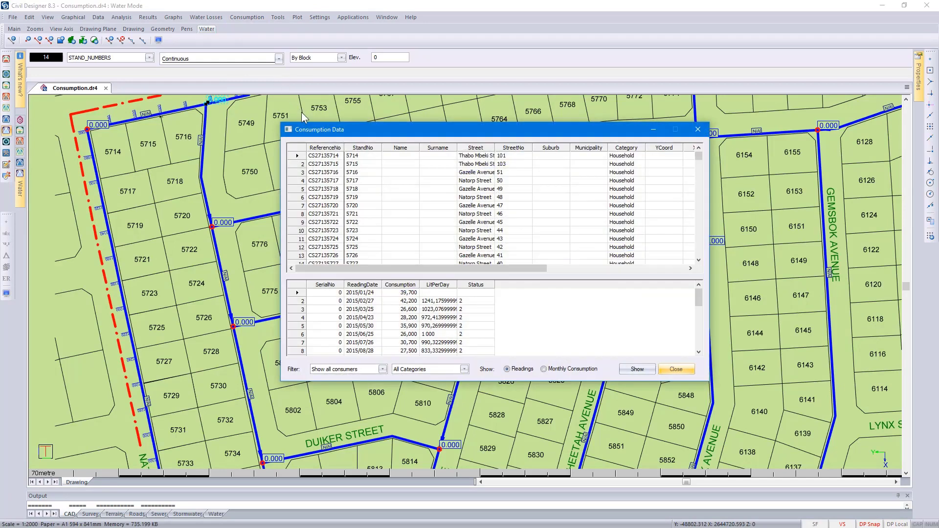
{"action": "mouse_move", "coordinate": [698, 161]}
{"action": "left_mouse_down"}
{"action": "mouse_move", "coordinate": [706, 264]}
{"action": "mouse_move", "coordinate": [702, 156]}
{"action": "left_mouse_up"}
{"action": "left_click", "coordinate": [335, 167]}
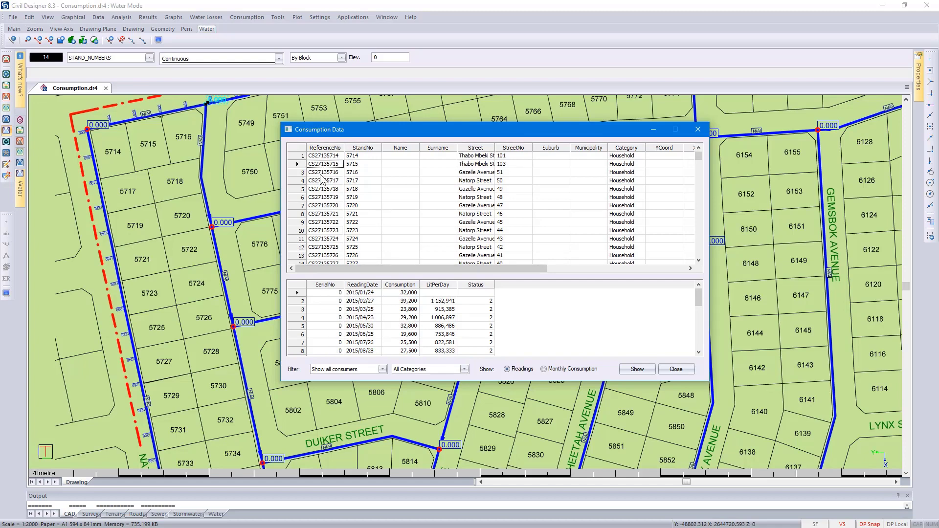
{"action": "scroll", "coordinate": [334, 317], "scroll_direction": "down", "scroll_amount": 6}
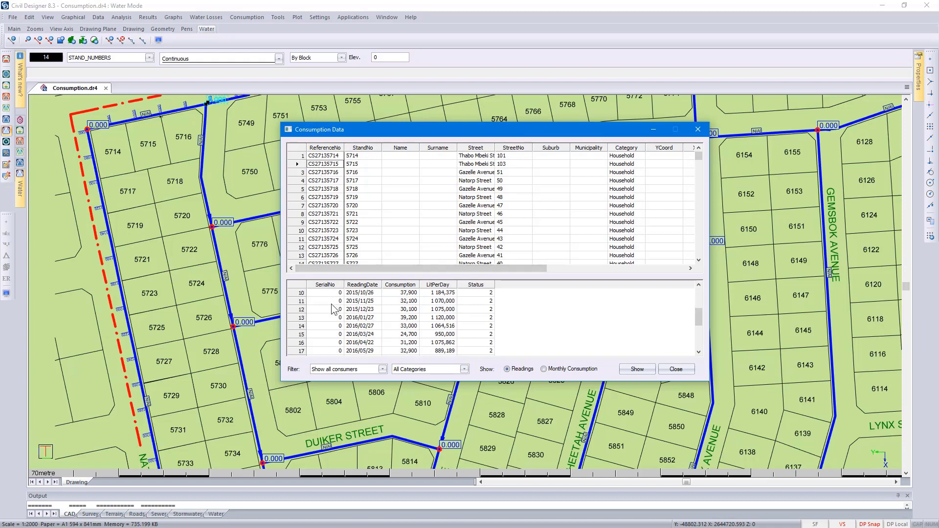
{"action": "scroll", "coordinate": [330, 337], "scroll_direction": "down", "scroll_amount": 1}
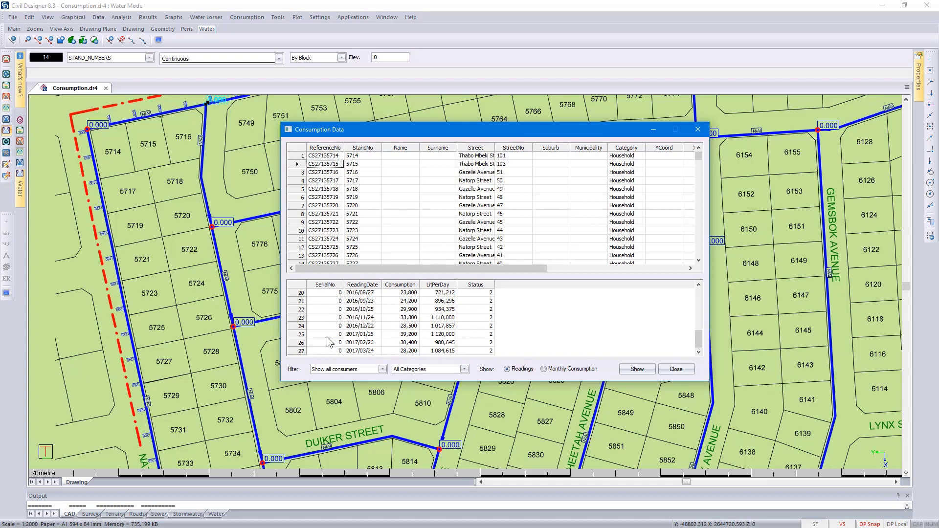
Step: Look through the consumer filter and category filter options, keeping Show all consumers and All Categories
{"action": "left_click", "coordinate": [347, 370]}
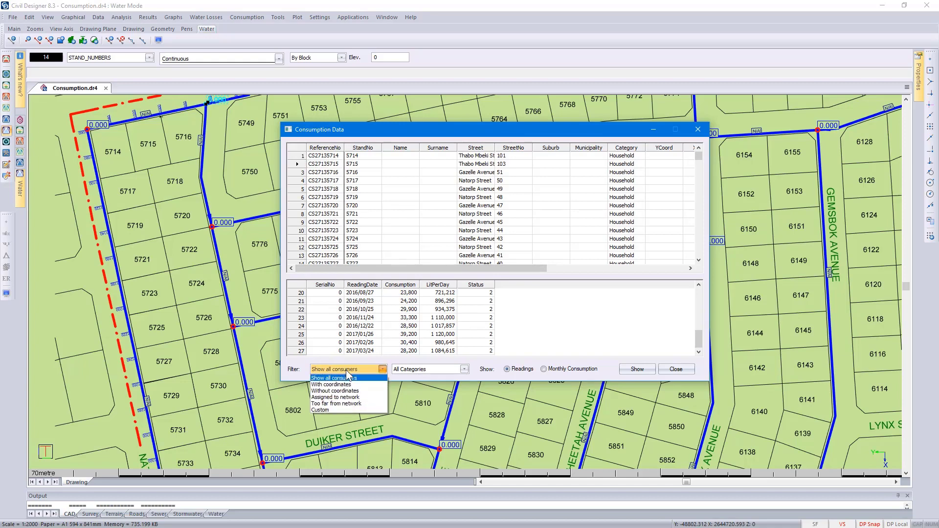
{"action": "left_click", "coordinate": [347, 372]}
{"action": "left_click", "coordinate": [433, 369]}
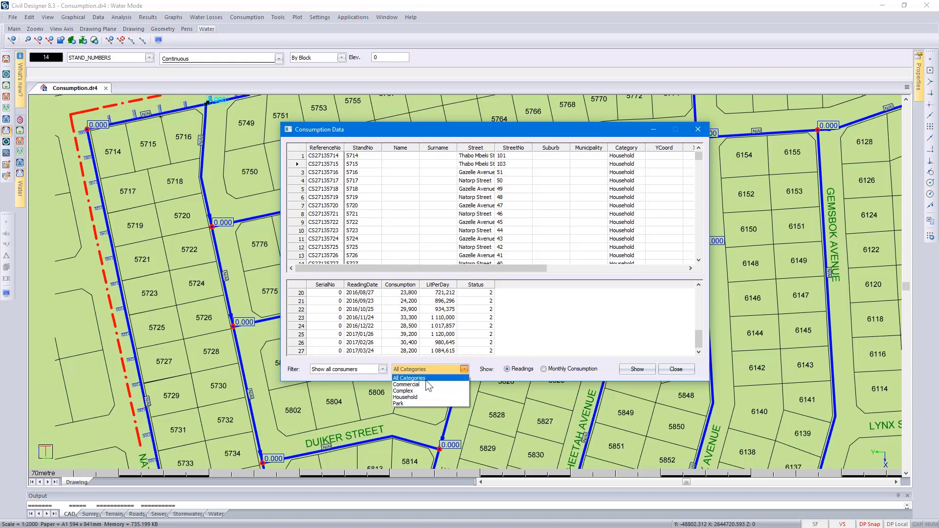
{"action": "left_click", "coordinate": [425, 379]}
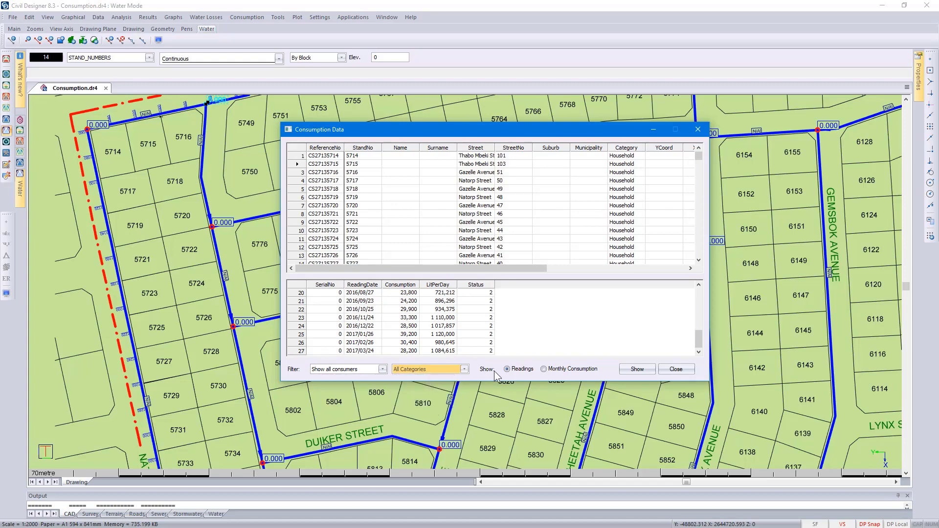
Step: Compare the monthly consumption with the readings, check the coordinate columns of the consumers and close the consumption table
{"action": "left_click", "coordinate": [555, 370]}
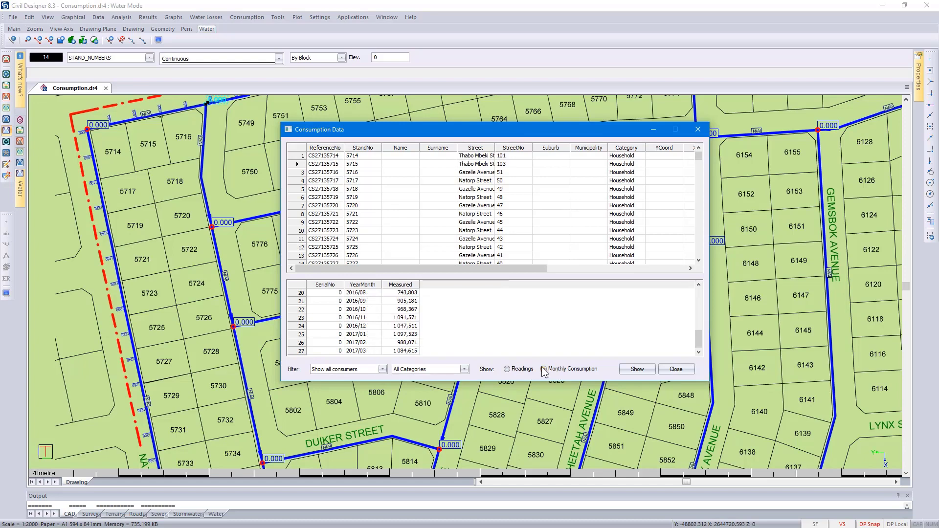
{"action": "left_click", "coordinate": [521, 370]}
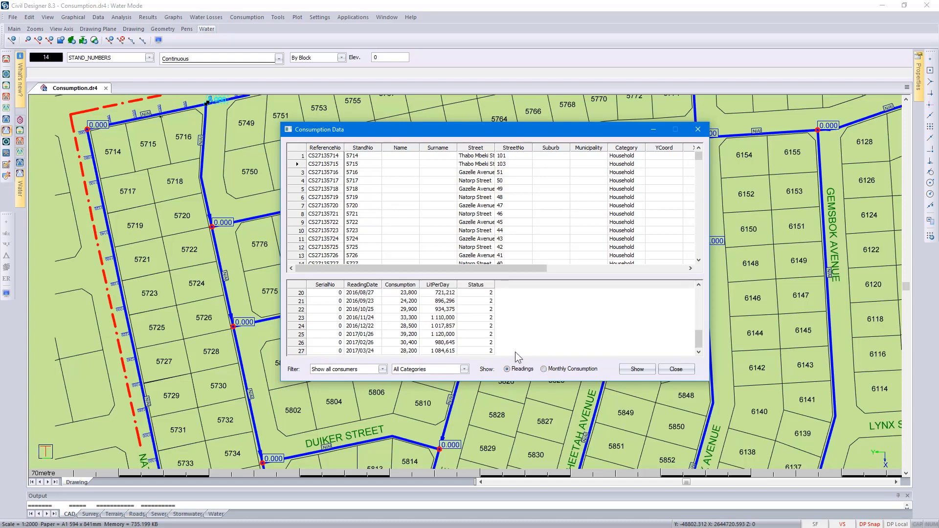
{"action": "left_click_drag", "start_coordinate": [498, 267], "coordinate": [554, 267]}
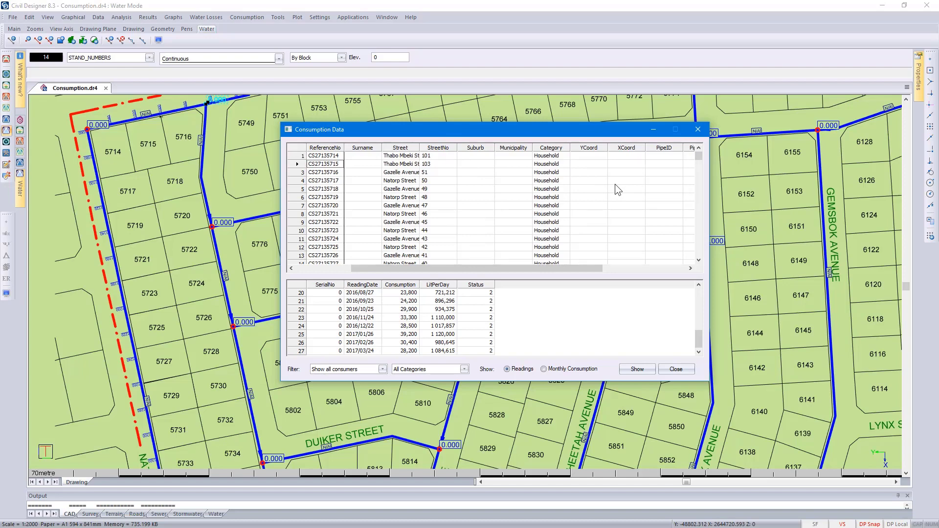
{"action": "left_click", "coordinate": [676, 369]}
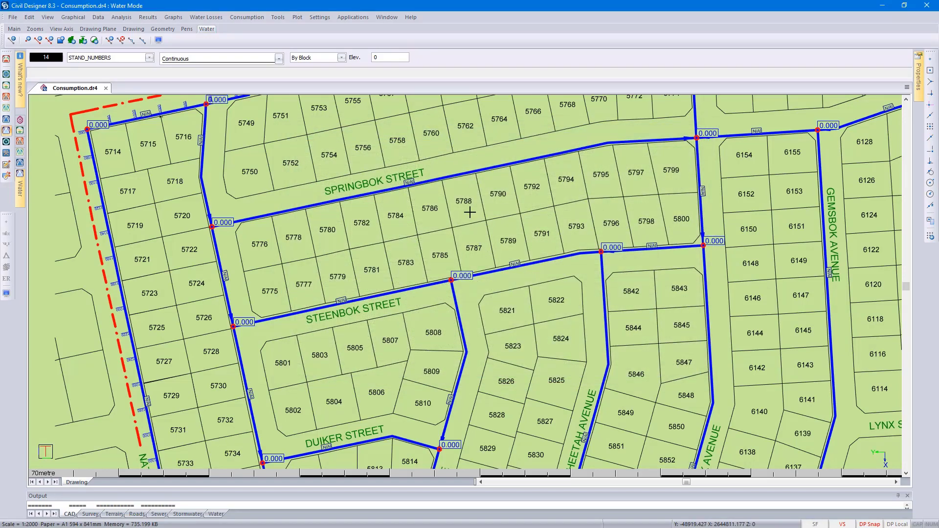
{"action": "left_click", "coordinate": [463, 201]}
{"action": "left_click", "coordinate": [430, 208]}
{"action": "left_click", "coordinate": [399, 211]}
{"action": "mouse_move", "coordinate": [916, 96]}
{"action": "key", "text": "Escape"}
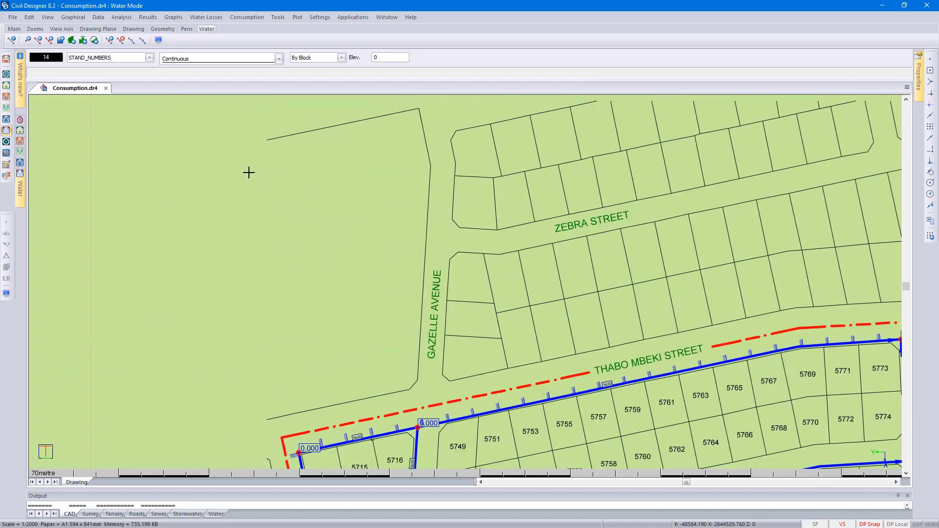
Step: Switch to the Toolkit application and start the General Plan erf numbering and area table from the survey tools
{"action": "left_click", "coordinate": [354, 17]}
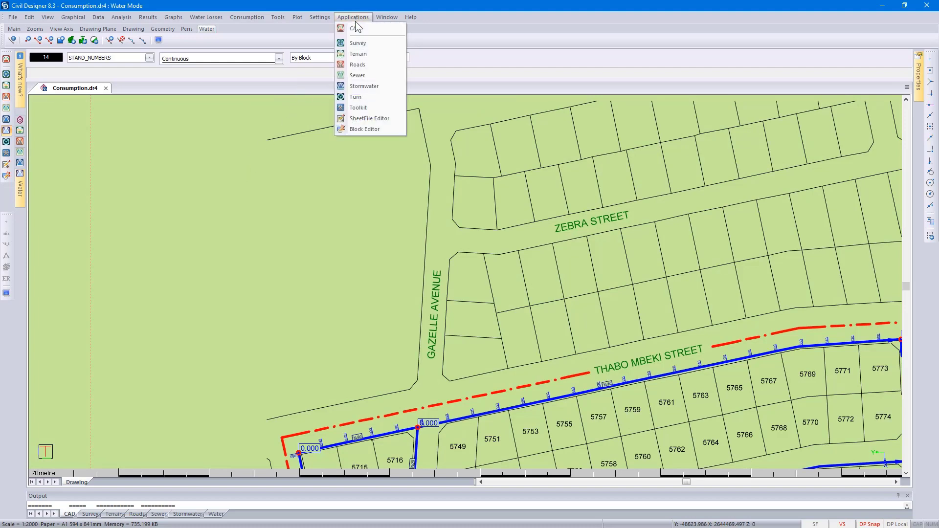
{"action": "left_click", "coordinate": [379, 109]}
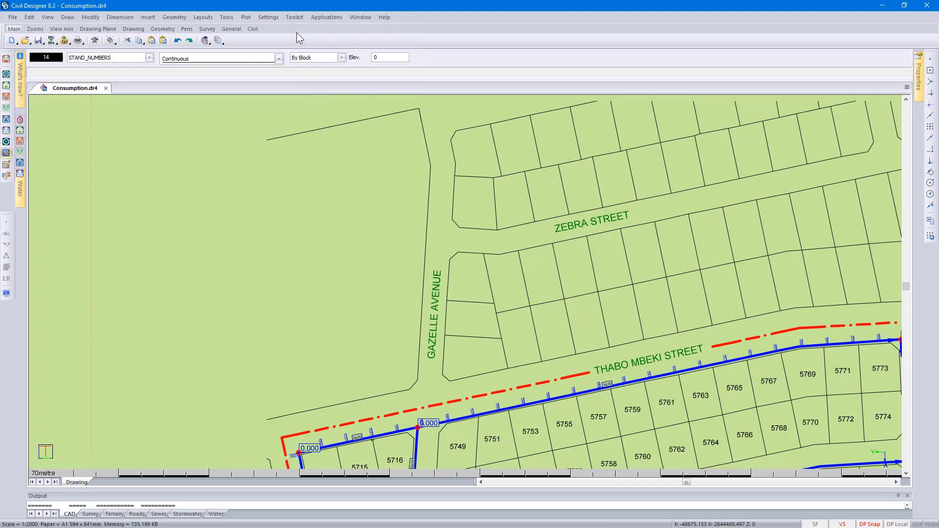
{"action": "left_click", "coordinate": [288, 17]}
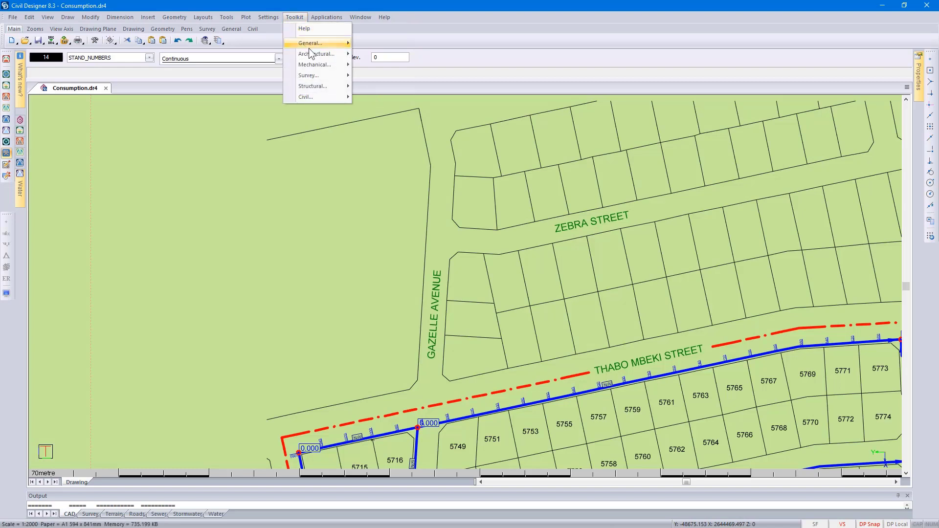
{"action": "mouse_move", "coordinate": [334, 75]}
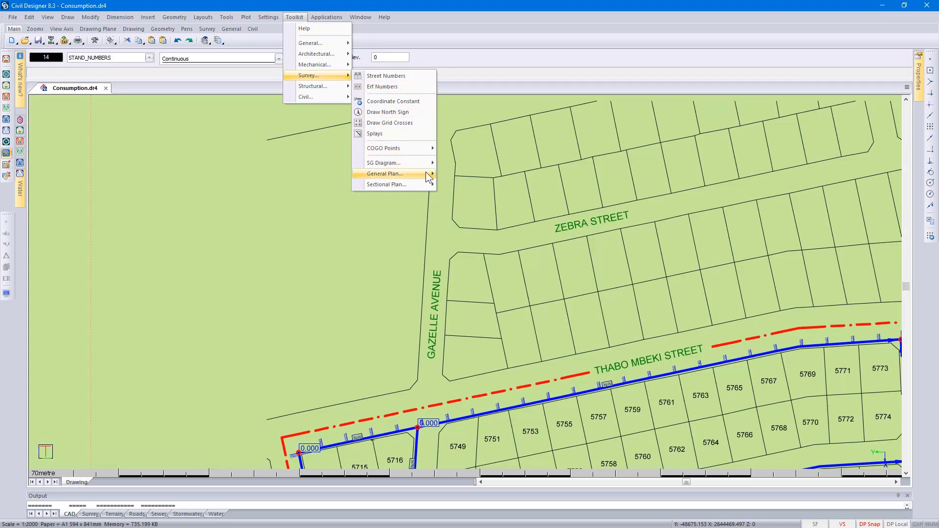
{"action": "mouse_move", "coordinate": [439, 178]}
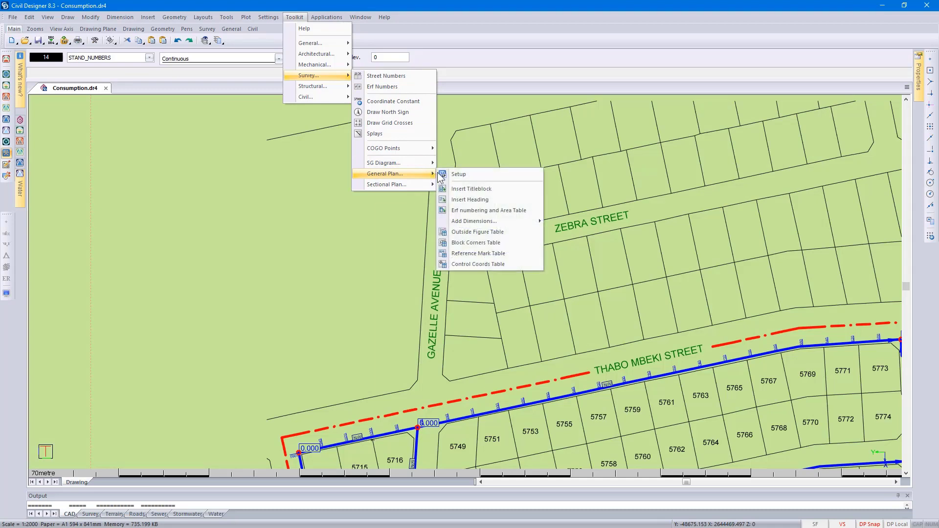
{"action": "left_click", "coordinate": [530, 212]}
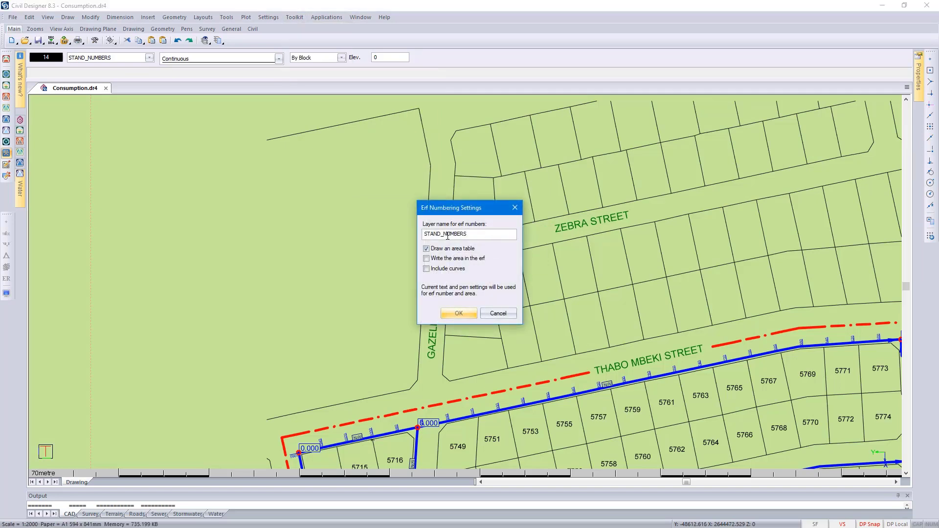
Step: Change the layer name for the erf numbers, place the area table in the open ground beside Gazelle Avenue and choose horizontal numbers
{"action": "left_click", "coordinate": [434, 233]}
{"action": "left_click_drag", "start_coordinate": [434, 233], "coordinate": [421, 234]}
{"action": "key", "text": "BackSpace"}
{"action": "type", "text": "EMO"}
{"action": "left_click", "coordinate": [465, 312]}
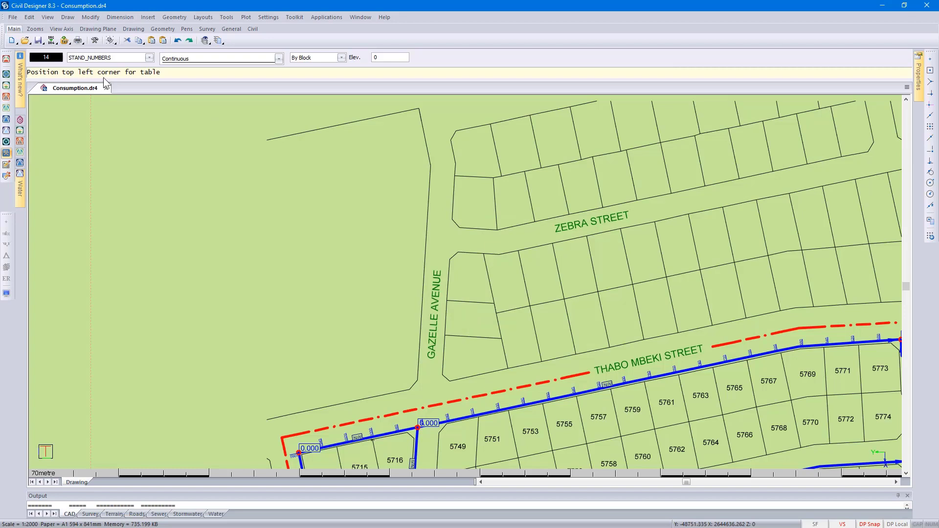
{"action": "left_click", "coordinate": [284, 206]}
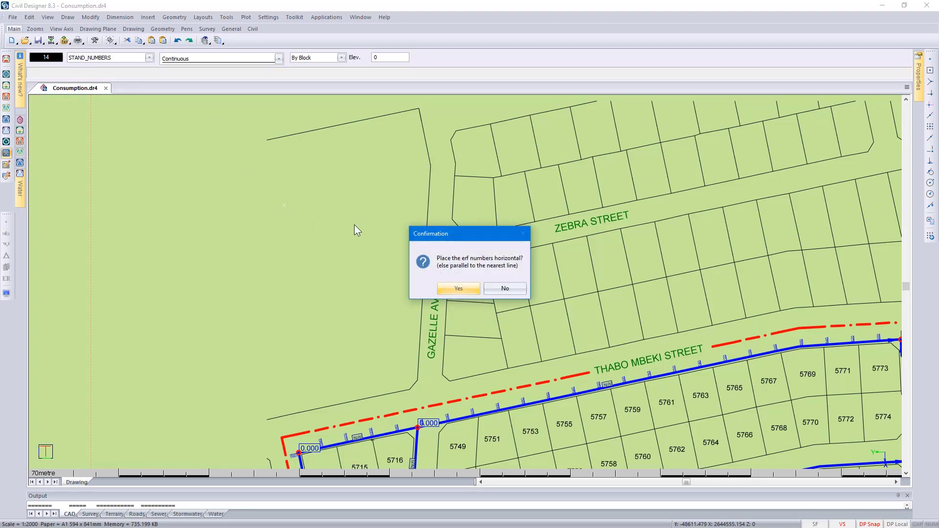
{"action": "left_click", "coordinate": [461, 287]}
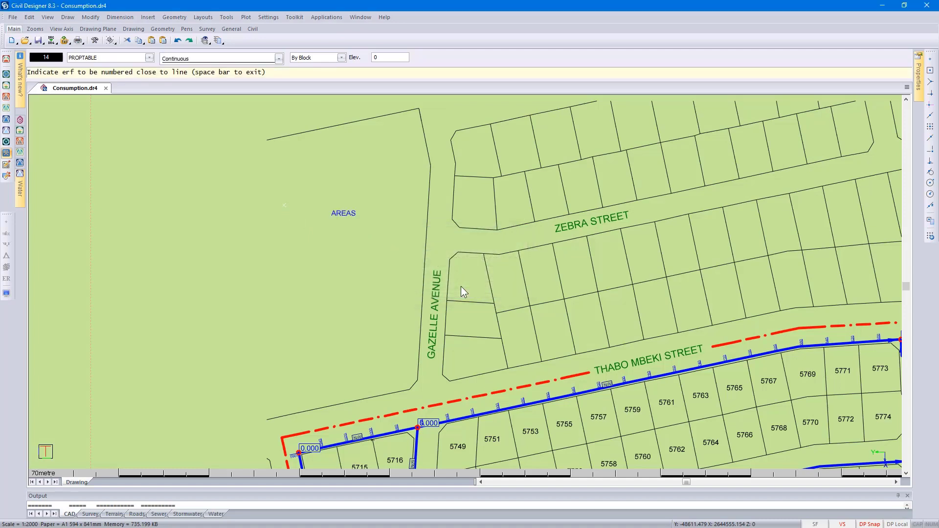
Step: Number the three unnumbered erven along Gazelle Avenue between Zebra Street and Thabo Mbeki Street as 1061, 1062 and 1063
{"action": "left_click", "coordinate": [469, 293]}
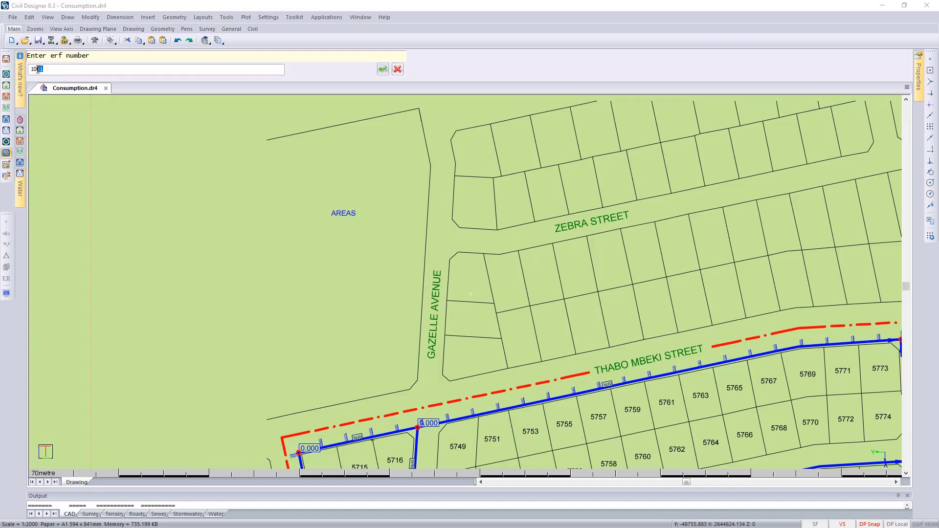
{"action": "left_click", "coordinate": [383, 69]}
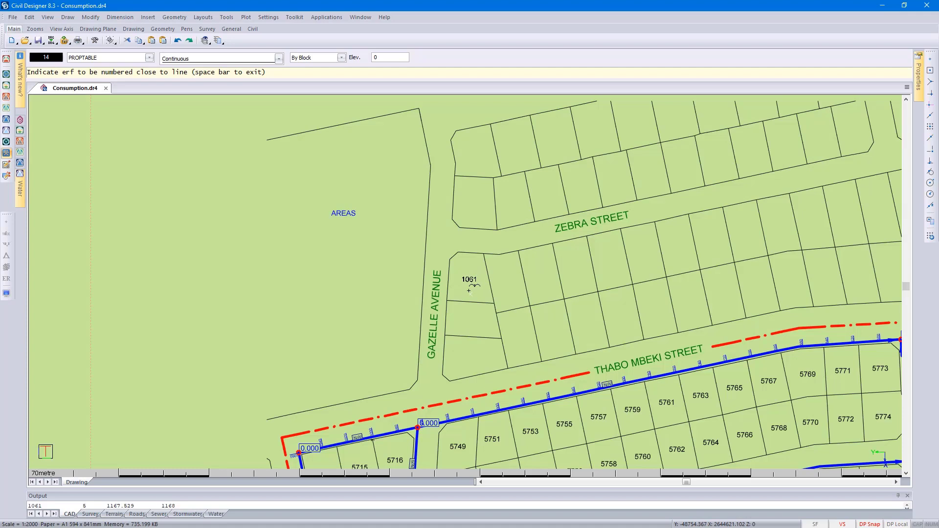
{"action": "left_click", "coordinate": [472, 332]}
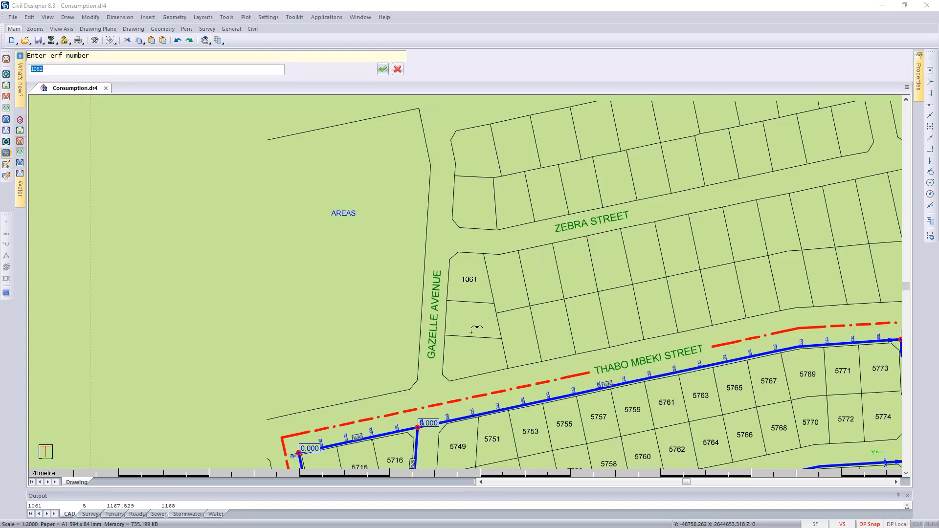
{"action": "key", "text": "Return"}
{"action": "left_click", "coordinate": [478, 369]}
{"action": "key", "text": "Return"}
Step: Number the next six erven along Thabo Mbeki Street consecutively from 1064 to 1069
{"action": "left_click", "coordinate": [518, 358]}
{"action": "key", "text": "Return"}
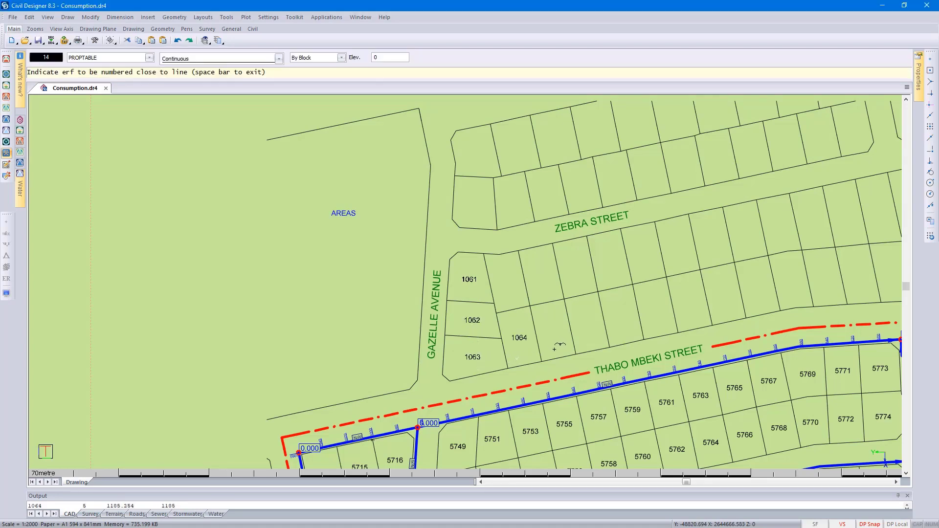
{"action": "left_click", "coordinate": [554, 348]}
{"action": "key", "text": "Return"}
{"action": "left_click", "coordinate": [583, 343]}
{"action": "key", "text": "Return"}
{"action": "left_click", "coordinate": [637, 337]}
{"action": "key", "text": "Return"}
{"action": "left_click", "coordinate": [660, 335]}
{"action": "key", "text": "Return"}
{"action": "left_click", "coordinate": [701, 318]}
{"action": "key", "text": "Return"}
Step: End the erf numbering to complete the area table, then check the area listing in an enlarged Output pane and shrink it again
{"action": "key", "text": "space"}
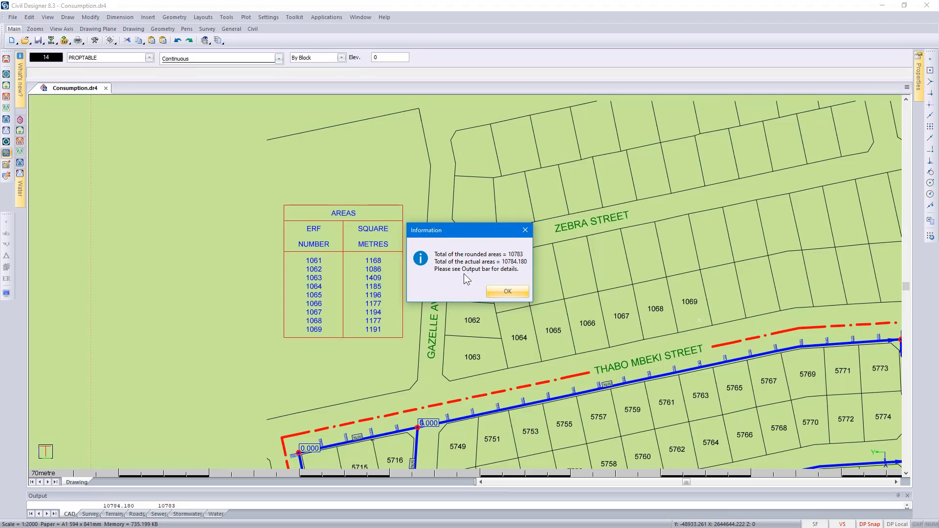
{"action": "left_click", "coordinate": [501, 291]}
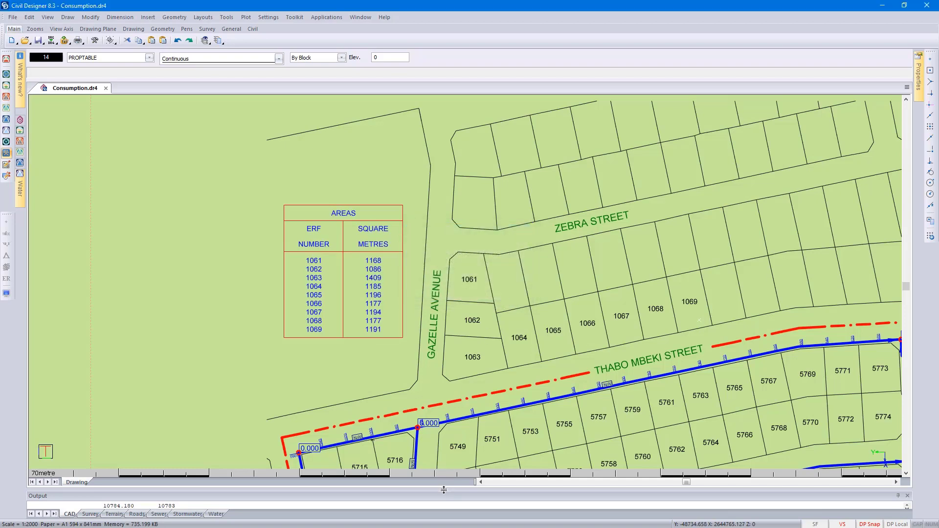
{"action": "left_click_drag", "start_coordinate": [443, 490], "coordinate": [453, 352]}
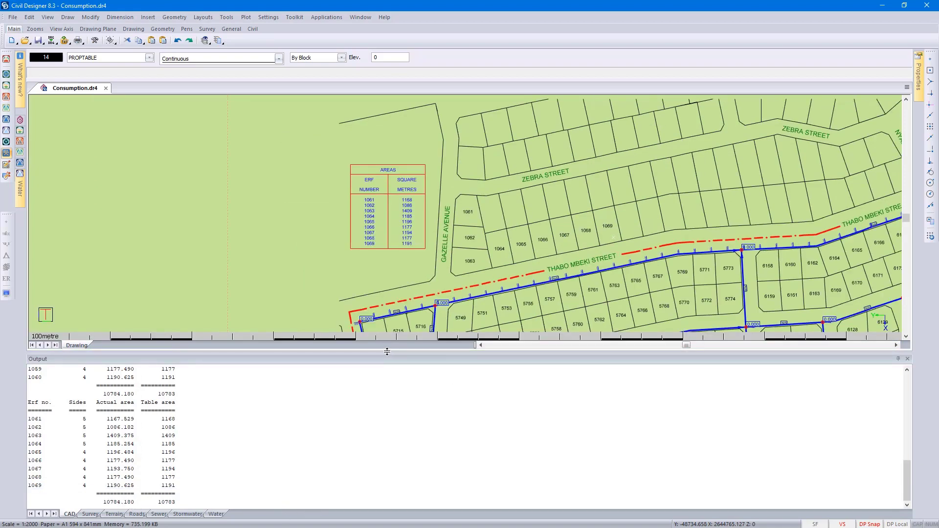
{"action": "left_click_drag", "start_coordinate": [387, 352], "coordinate": [375, 482]}
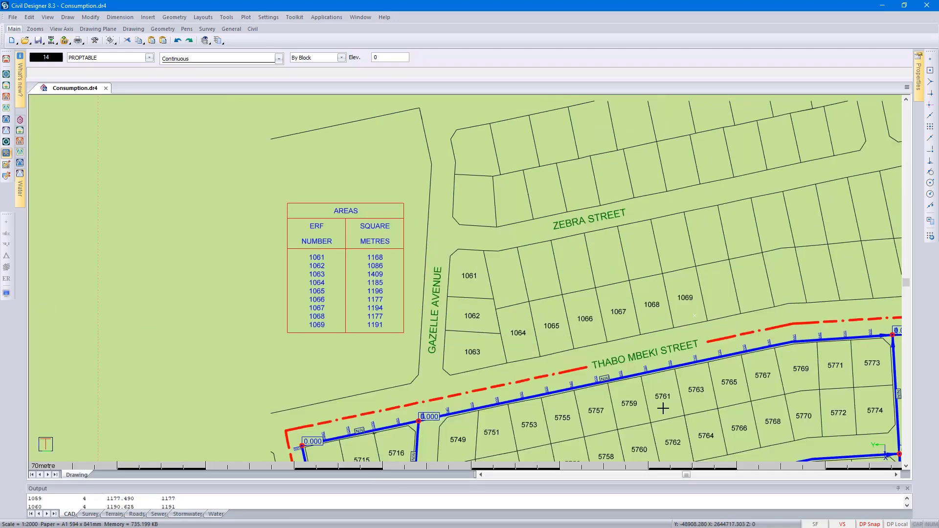
Step: In Water mode, import consumer coordinates from stand numbers on the STAND_NUMBERS layer, overriding existing coordinates, and close the import dialog
{"action": "scroll", "coordinate": [662, 402], "scroll_direction": "down", "scroll_amount": 1}
{"action": "scroll", "coordinate": [480, 281], "scroll_direction": "up", "scroll_amount": 1}
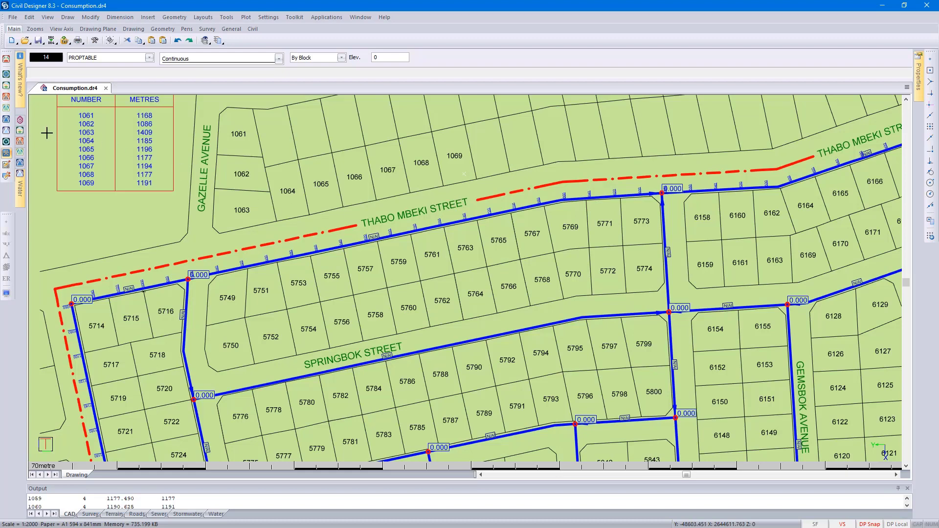
{"action": "left_click", "coordinate": [7, 130]}
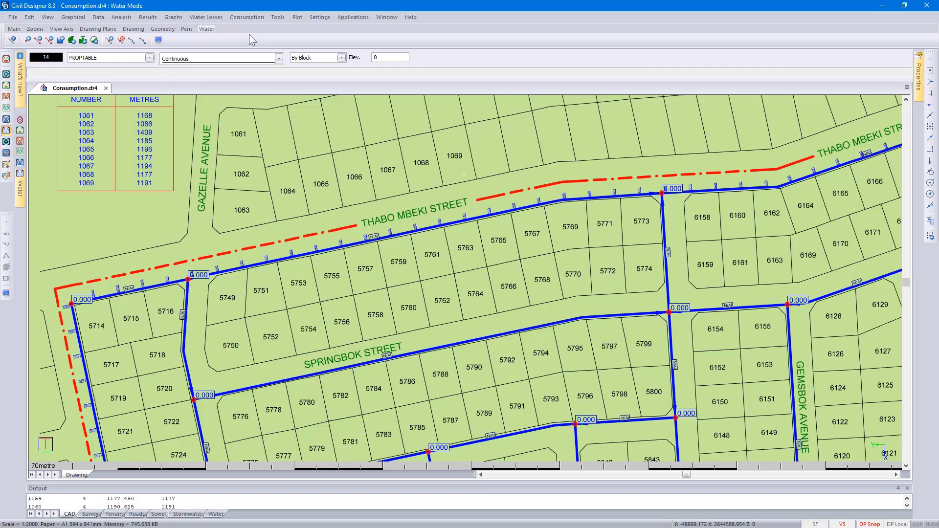
{"action": "left_click", "coordinate": [245, 17]}
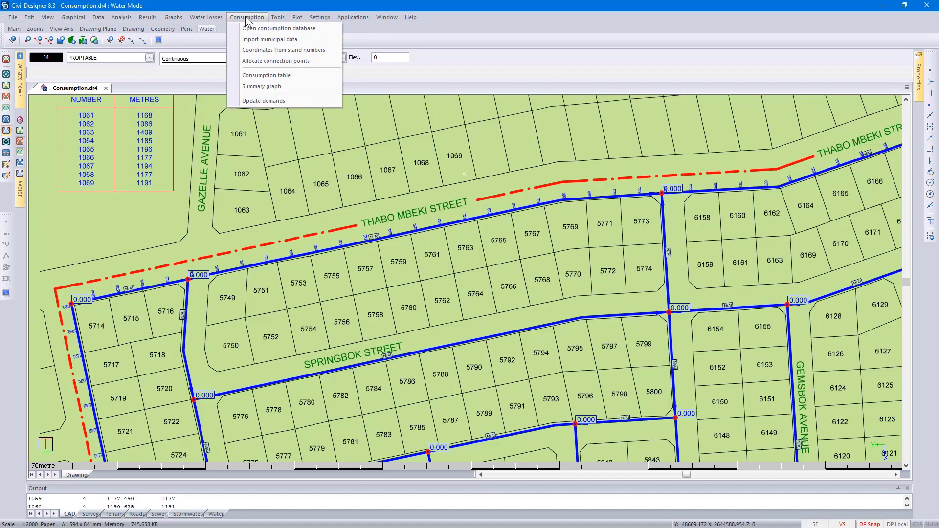
{"action": "left_click", "coordinate": [287, 50]}
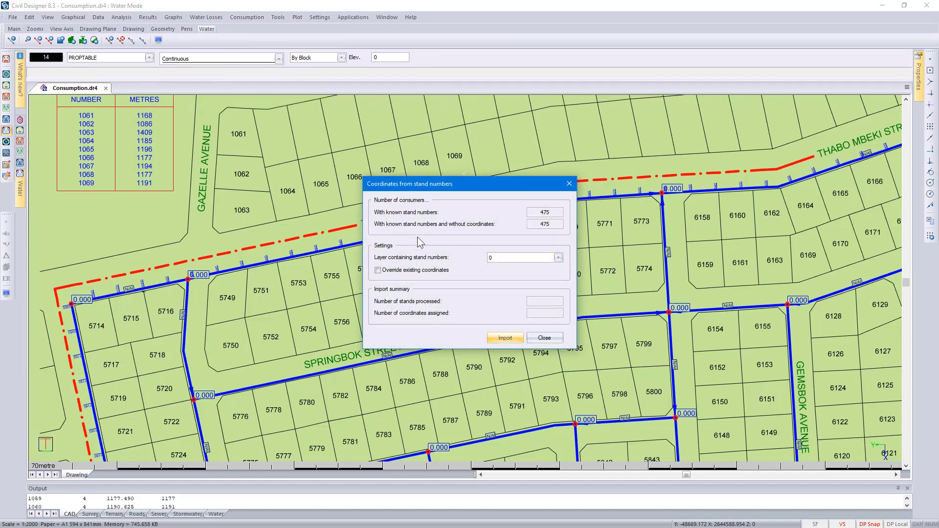
{"action": "left_click", "coordinate": [557, 258]}
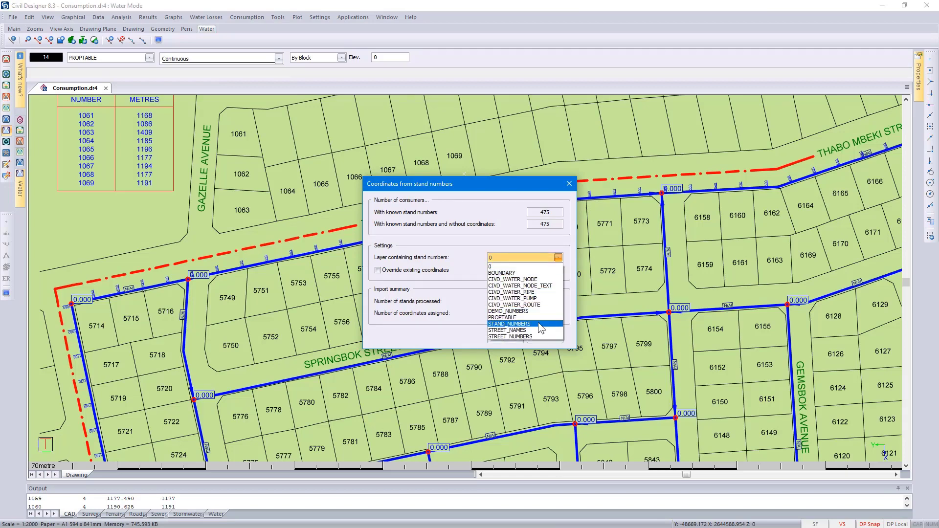
{"action": "left_click", "coordinate": [539, 324]}
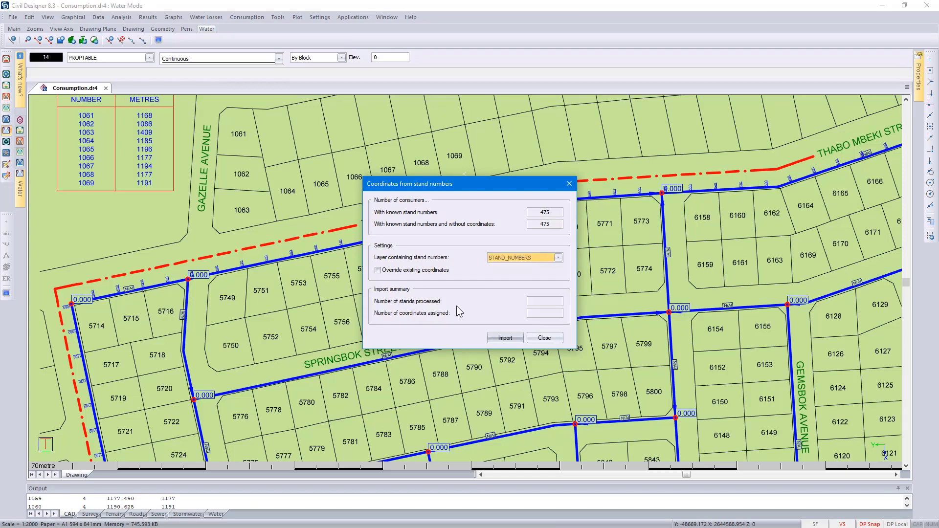
{"action": "left_click", "coordinate": [411, 270]}
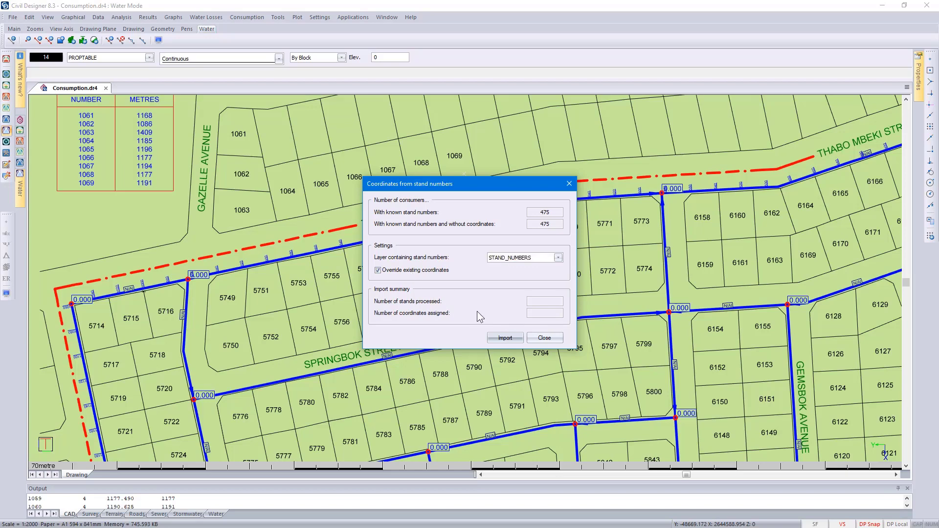
{"action": "left_click", "coordinate": [505, 337]}
{"action": "left_click", "coordinate": [536, 339]}
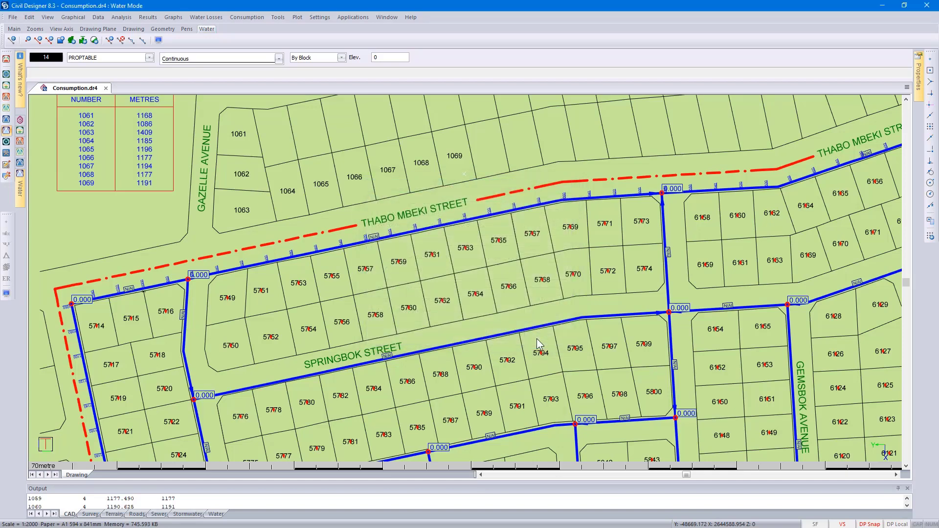
Step: Allocate the consumers' connection points to the water model, overriding existing connections, and acknowledge the allocation summary
{"action": "middle_click_drag", "start_coordinate": [477, 456], "coordinate": [500, 282]}
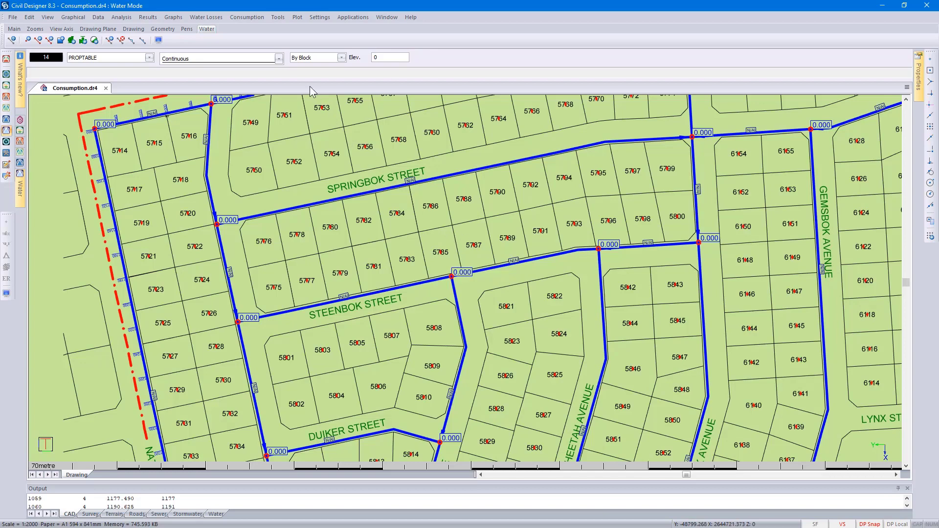
{"action": "left_click", "coordinate": [242, 16]}
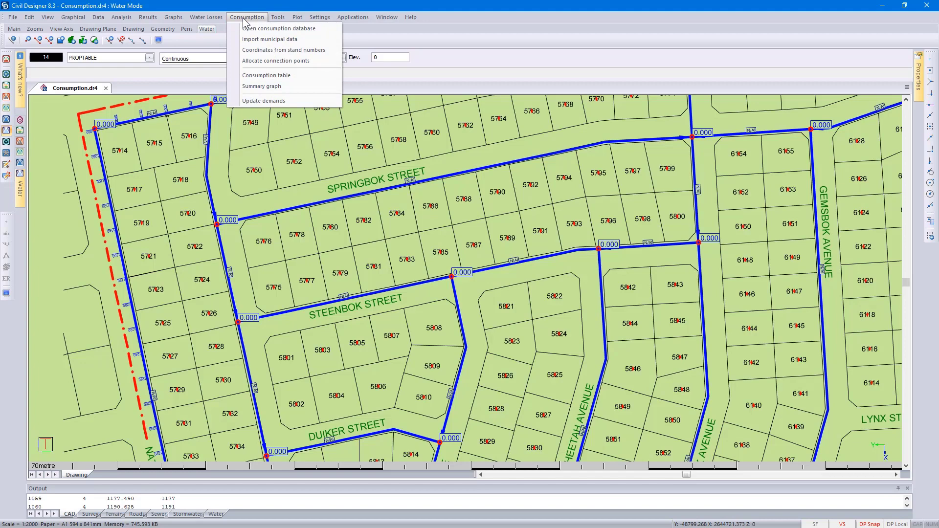
{"action": "left_click", "coordinate": [315, 63]}
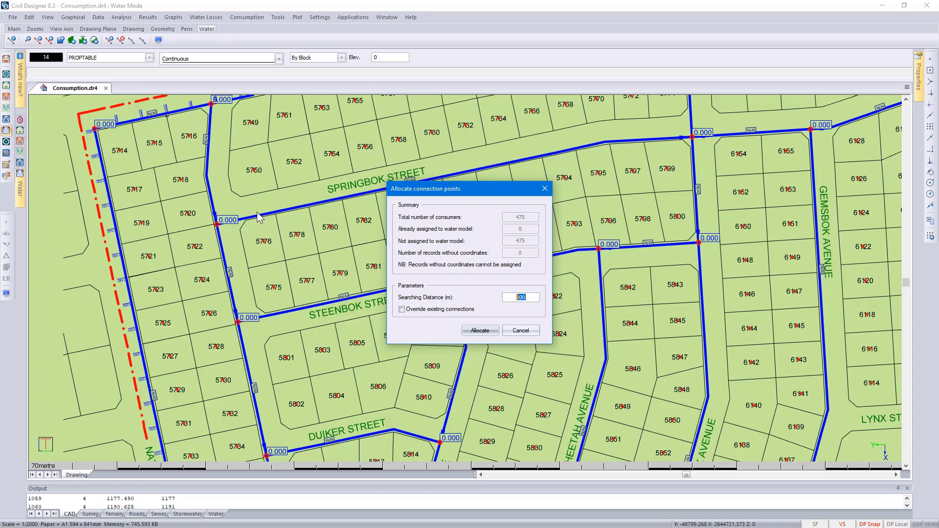
{"action": "left_click", "coordinate": [455, 312]}
{"action": "left_click", "coordinate": [487, 334]}
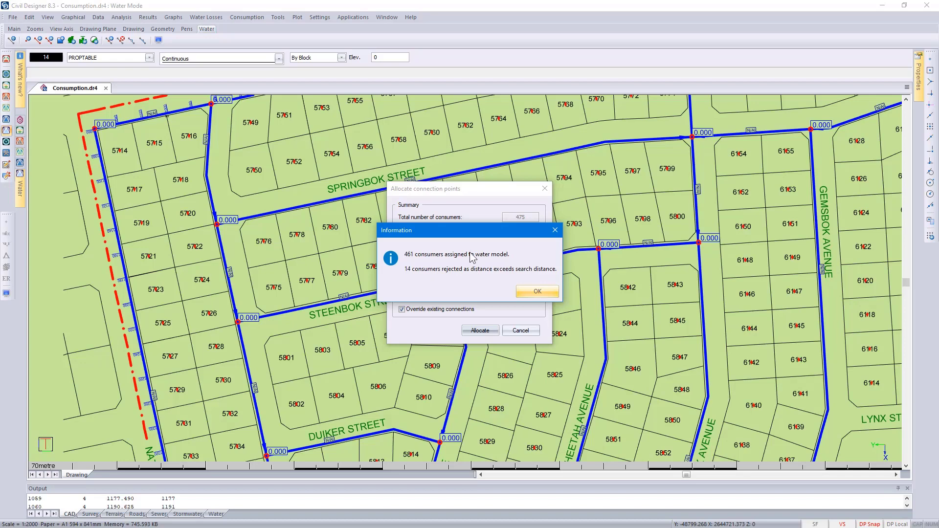
{"action": "left_click_drag", "start_coordinate": [465, 228], "coordinate": [482, 312]}
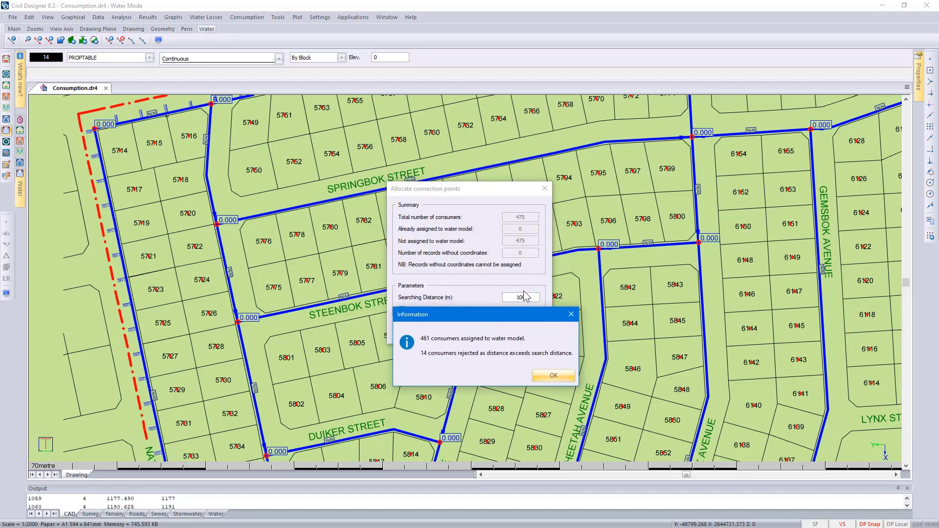
{"action": "left_click", "coordinate": [544, 375]}
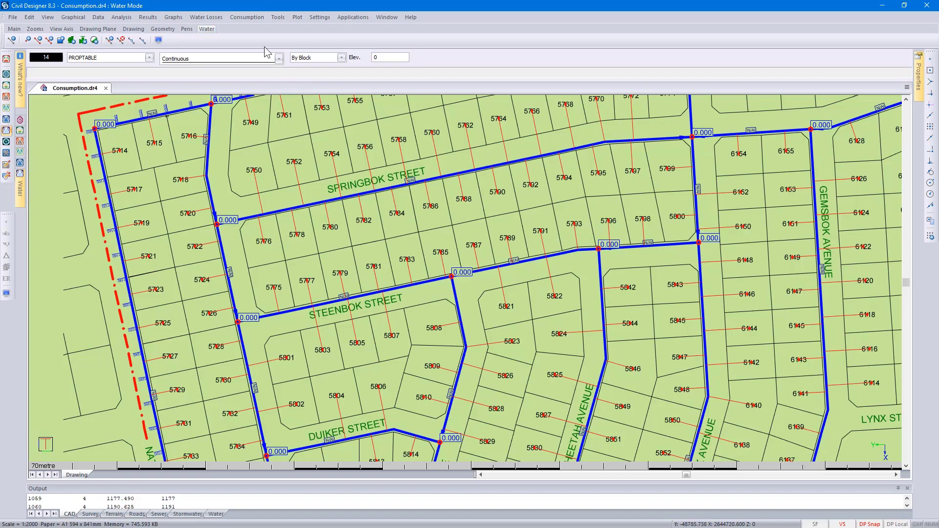
Step: Open the consumption table and look through the consumers' coordinate and pipe assignment columns
{"action": "left_click", "coordinate": [255, 18]}
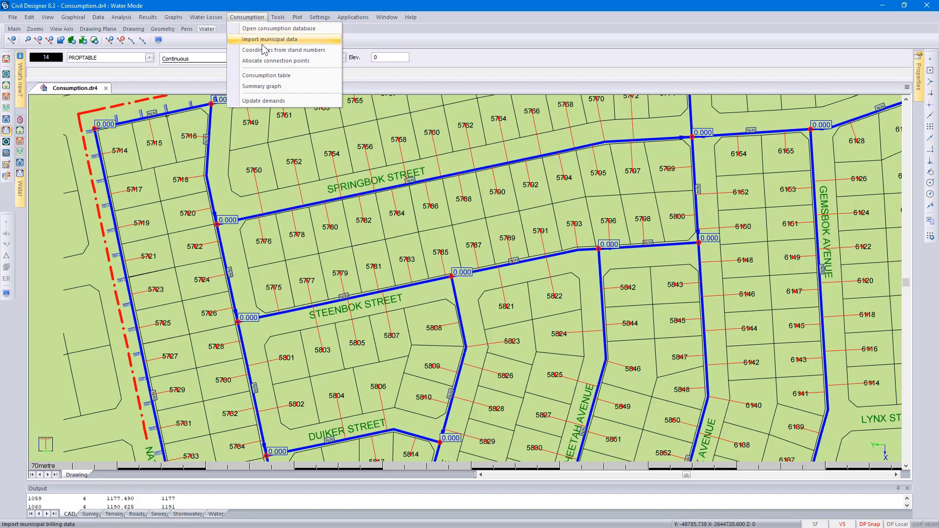
{"action": "left_click", "coordinate": [282, 76]}
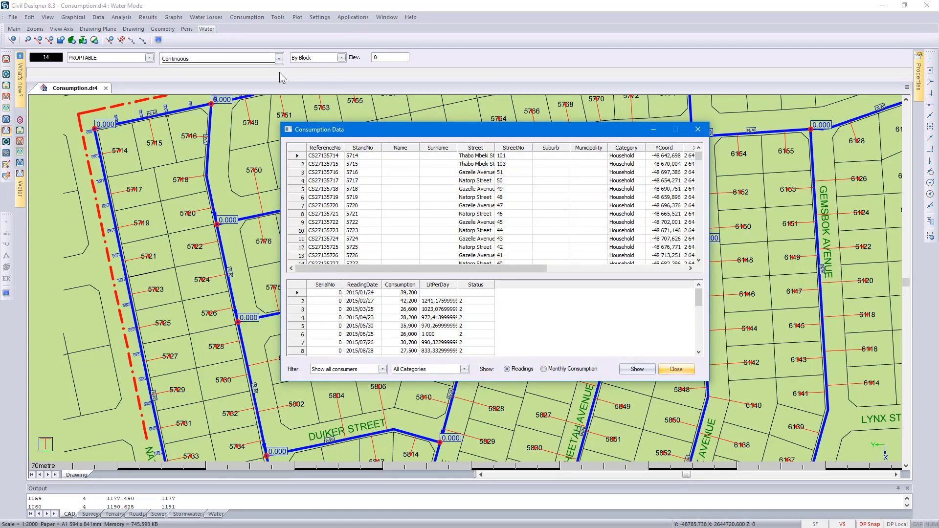
{"action": "left_click_drag", "start_coordinate": [382, 268], "coordinate": [440, 278]}
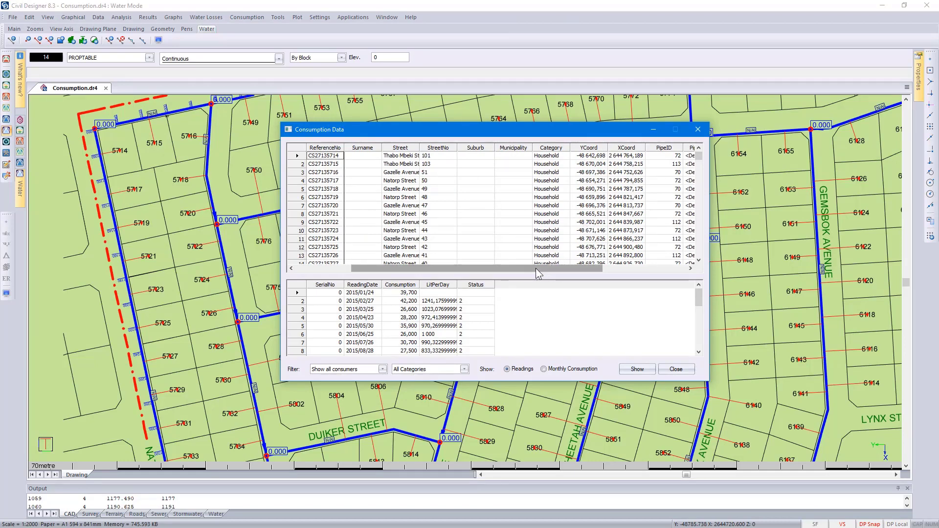
{"action": "left_click_drag", "start_coordinate": [535, 269], "coordinate": [468, 271]}
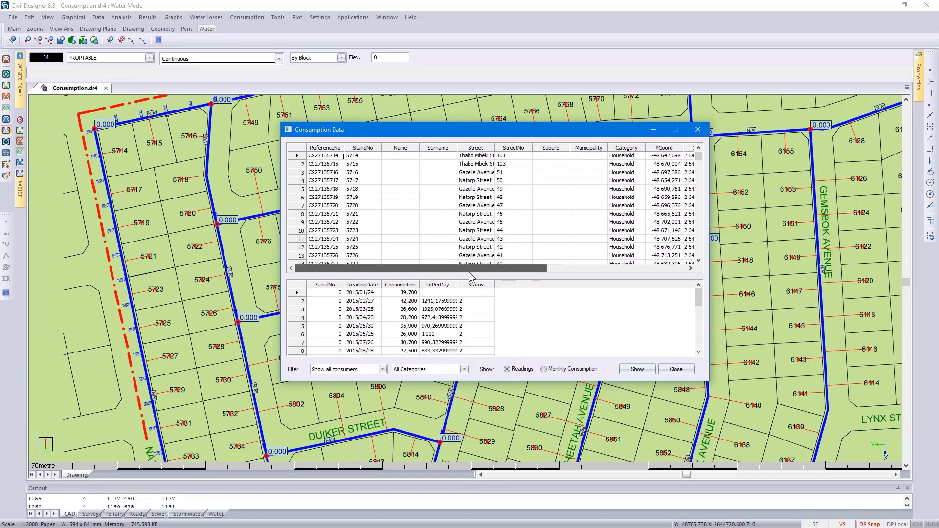
Step: Filter the consumption table to consumers too far from the network and look through the listed records
{"action": "left_click", "coordinate": [382, 370]}
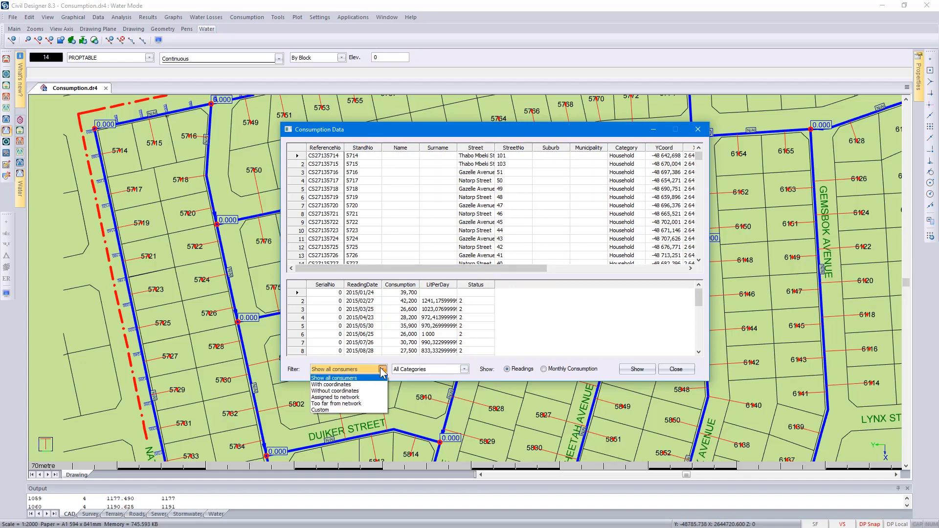
{"action": "left_click", "coordinate": [368, 403]}
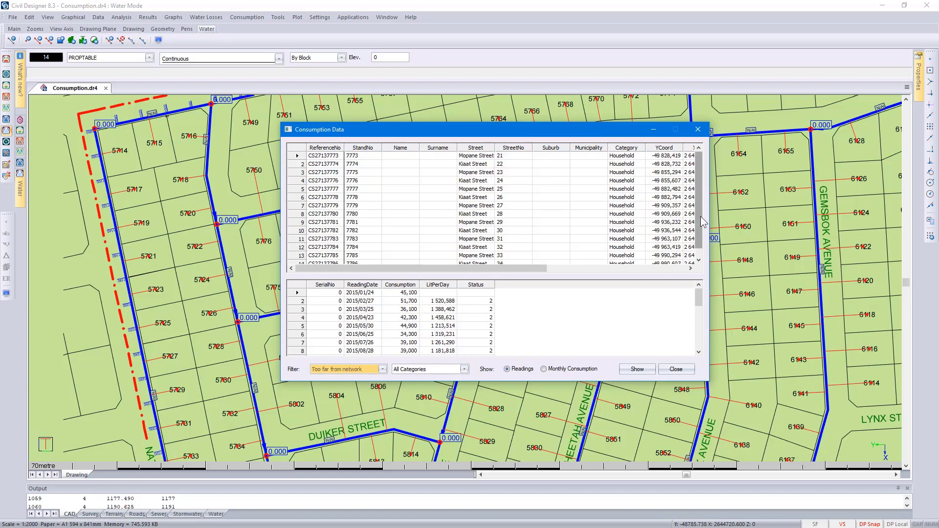
{"action": "left_click_drag", "start_coordinate": [700, 218], "coordinate": [700, 231]}
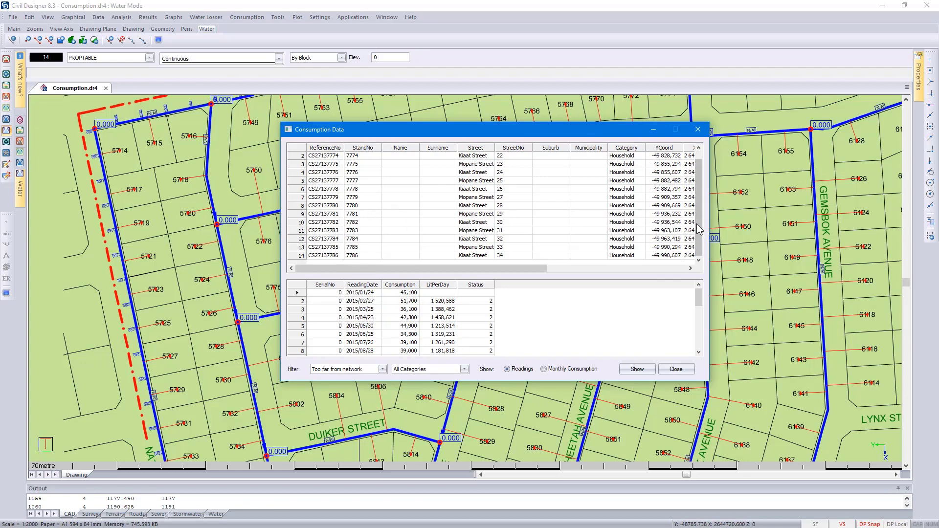
{"action": "left_click_drag", "start_coordinate": [697, 227], "coordinate": [699, 210]}
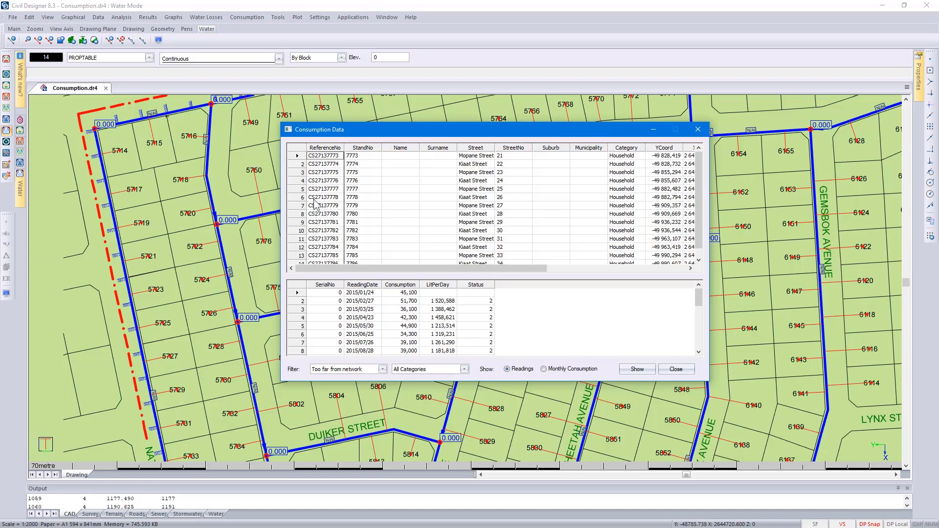
Step: Show the second listed consumer in the drawing, close the consumption table and examine the stands' location relative to the water network
{"action": "left_click", "coordinate": [317, 164]}
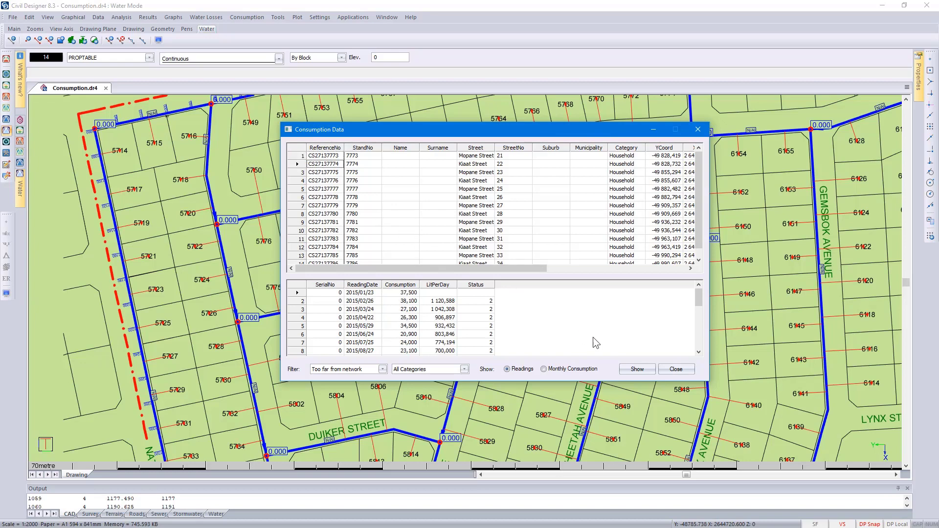
{"action": "left_click", "coordinate": [635, 367]}
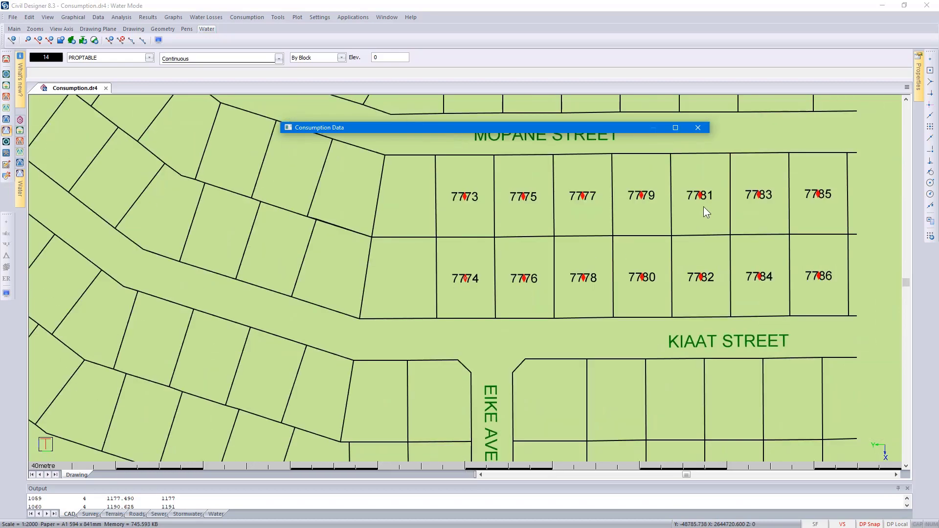
{"action": "left_click", "coordinate": [698, 128]}
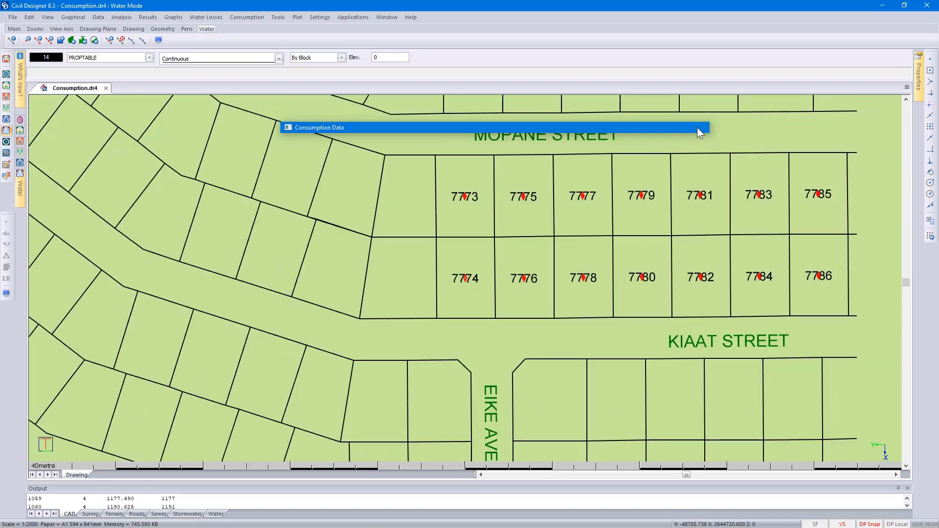
{"action": "scroll", "coordinate": [463, 145], "scroll_direction": "down", "scroll_amount": 2}
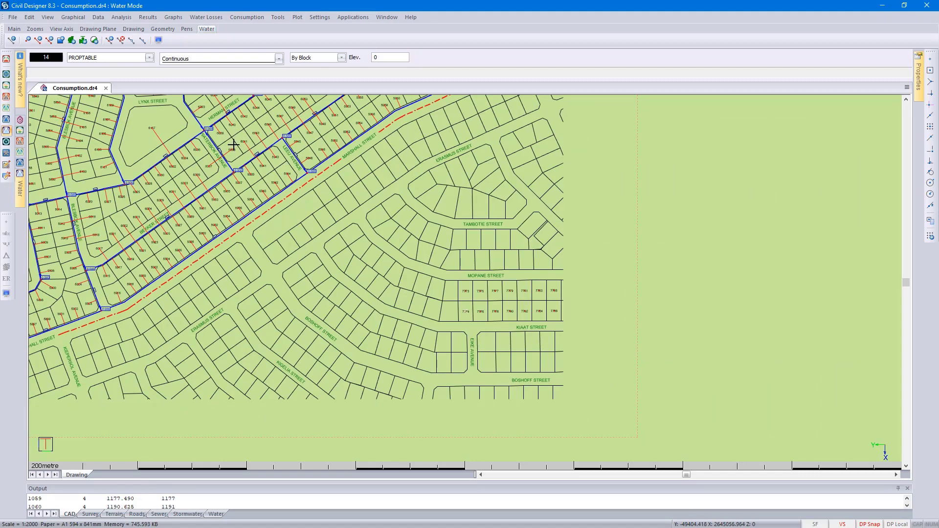
{"action": "scroll", "coordinate": [234, 145], "scroll_direction": "down", "scroll_amount": 1}
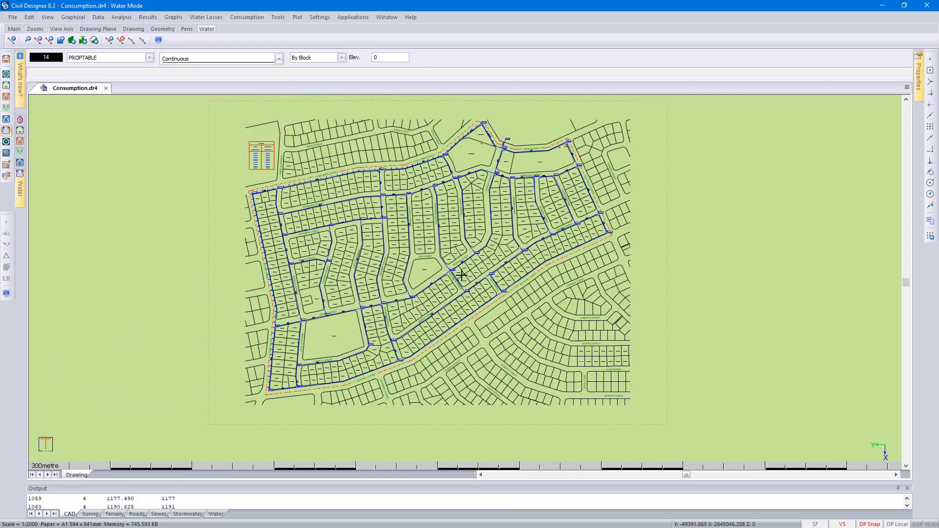
{"action": "scroll", "coordinate": [456, 272], "scroll_direction": "up", "scroll_amount": 1}
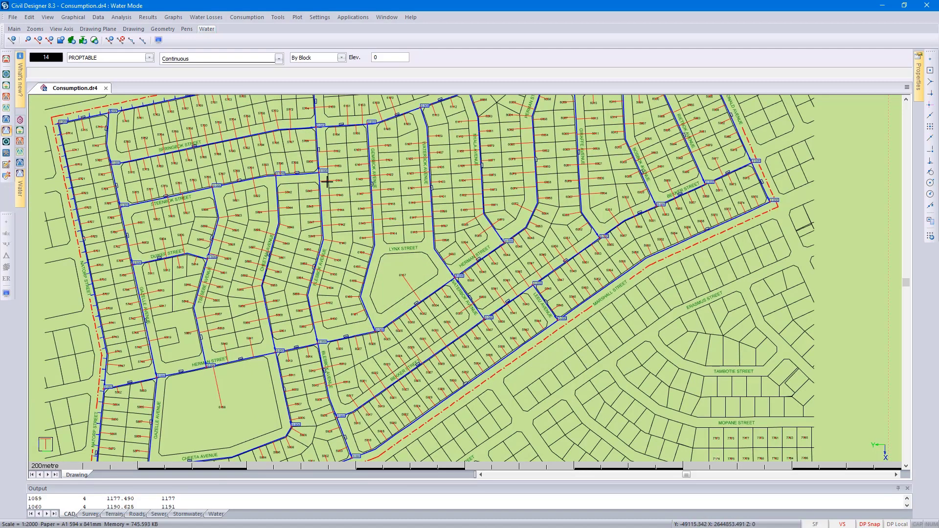
Step: Open the consumption summary graph and set the end of its period to 2016/01
{"action": "left_click", "coordinate": [247, 19]}
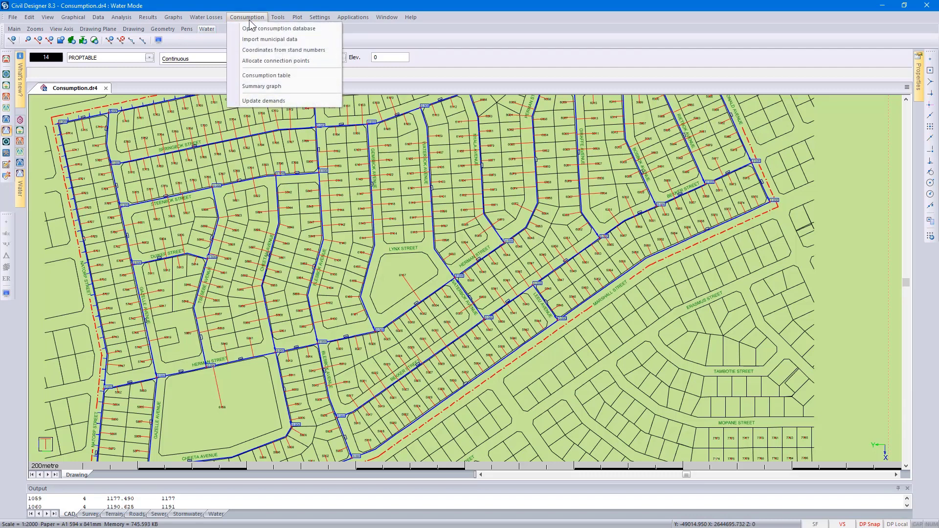
{"action": "left_click", "coordinate": [290, 85]}
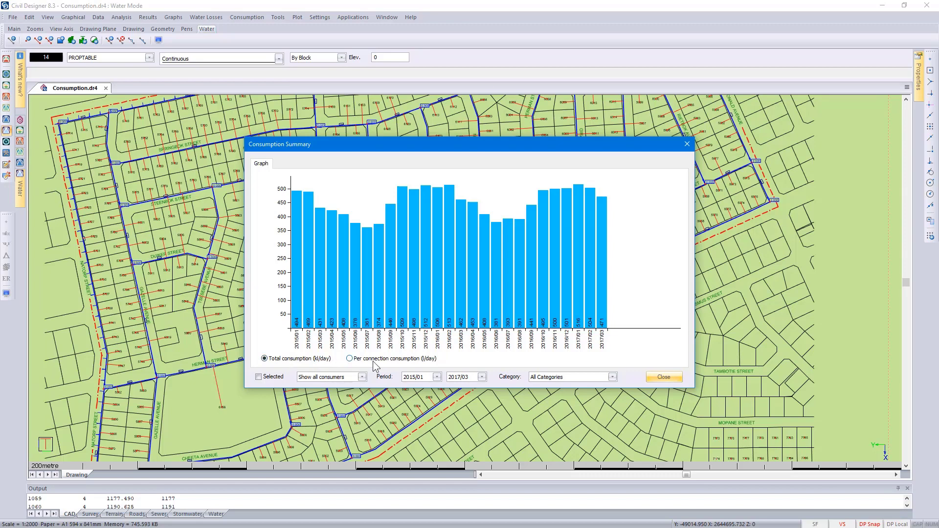
{"action": "left_click", "coordinate": [481, 376]}
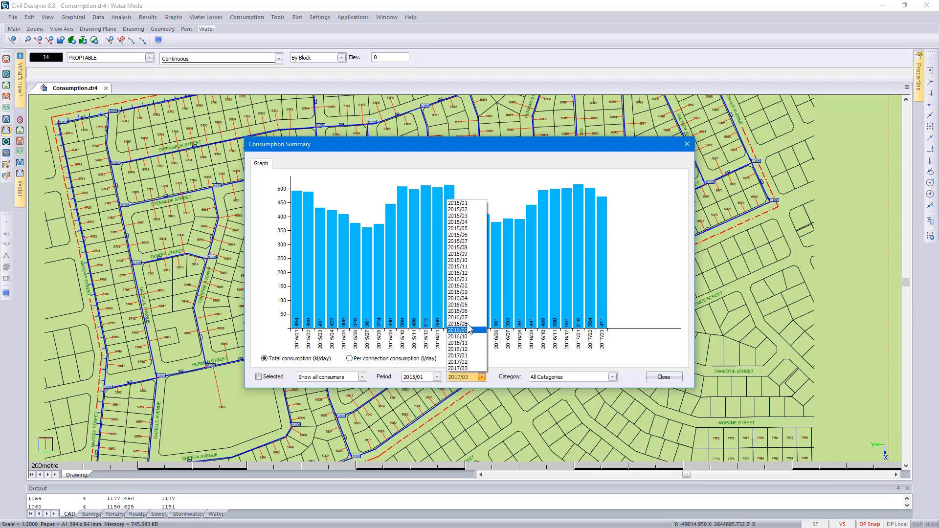
{"action": "left_click", "coordinate": [465, 279]}
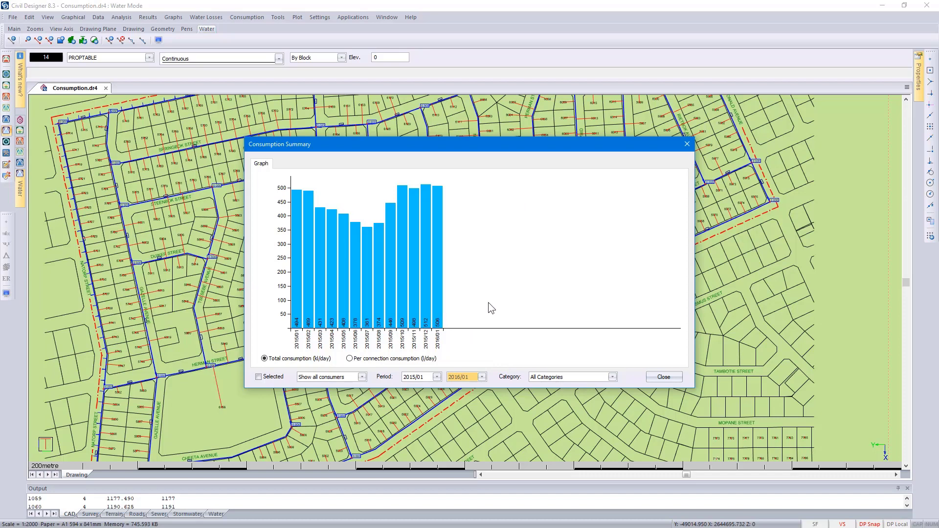
Step: Limit the summary graph to the Complex category and switch it to per connection consumption
{"action": "left_click", "coordinate": [552, 377]}
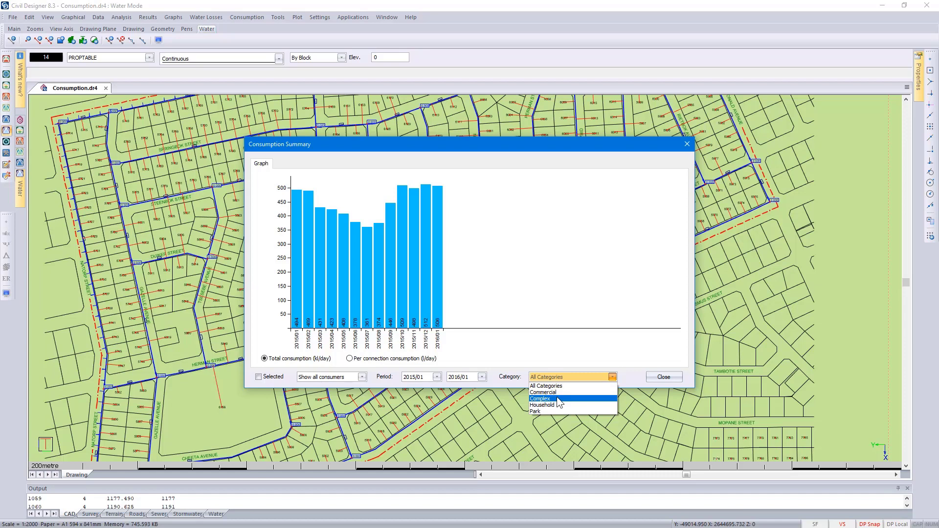
{"action": "left_click", "coordinate": [558, 398]}
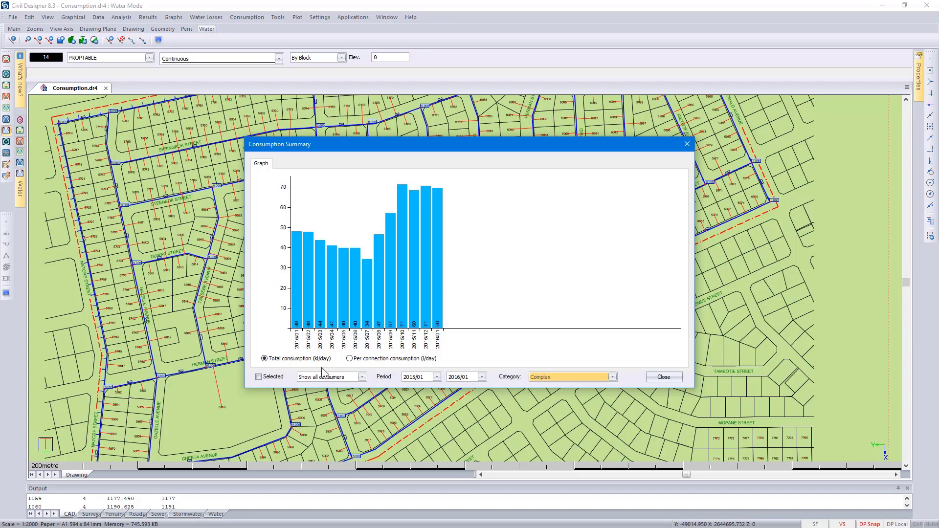
{"action": "left_click", "coordinate": [359, 361]}
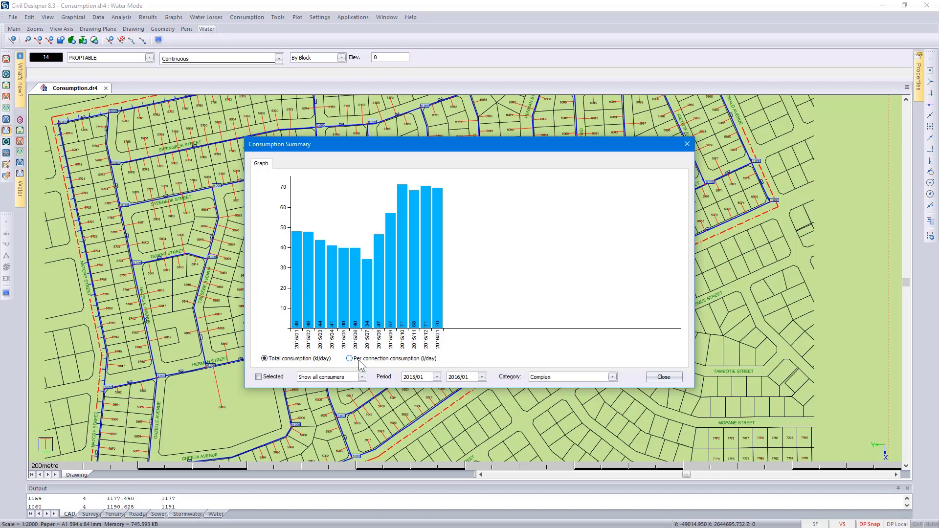
Step: Compare the total and per connection consumption of the Complex category and close the summary graph
{"action": "left_click", "coordinate": [307, 360]}
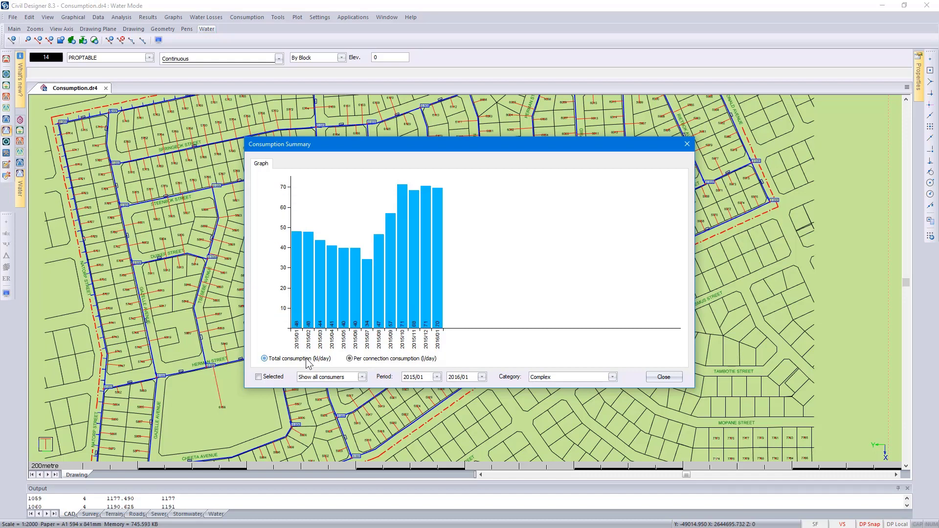
{"action": "left_click", "coordinate": [350, 359]}
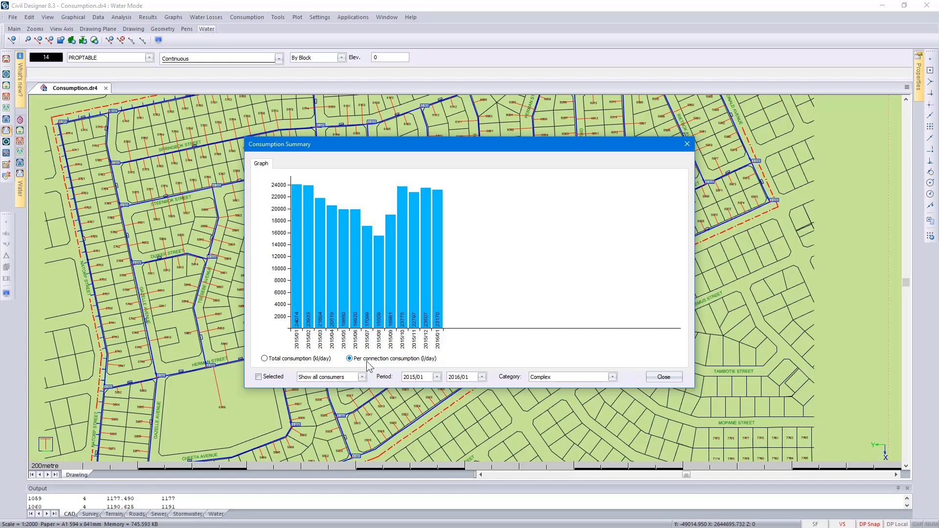
{"action": "left_click", "coordinate": [663, 376]}
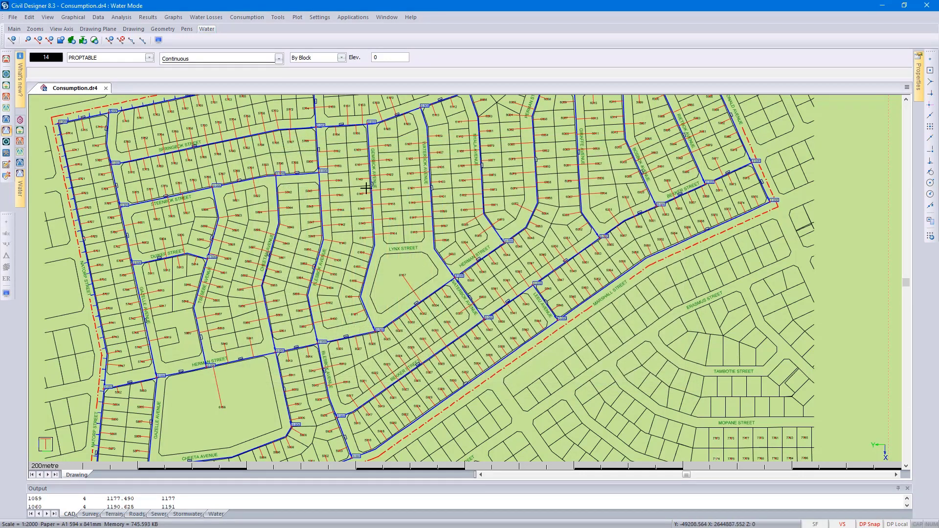
Step: Open the consumption table and filter it to all consumers in the Complex category
{"action": "left_click", "coordinate": [244, 18]}
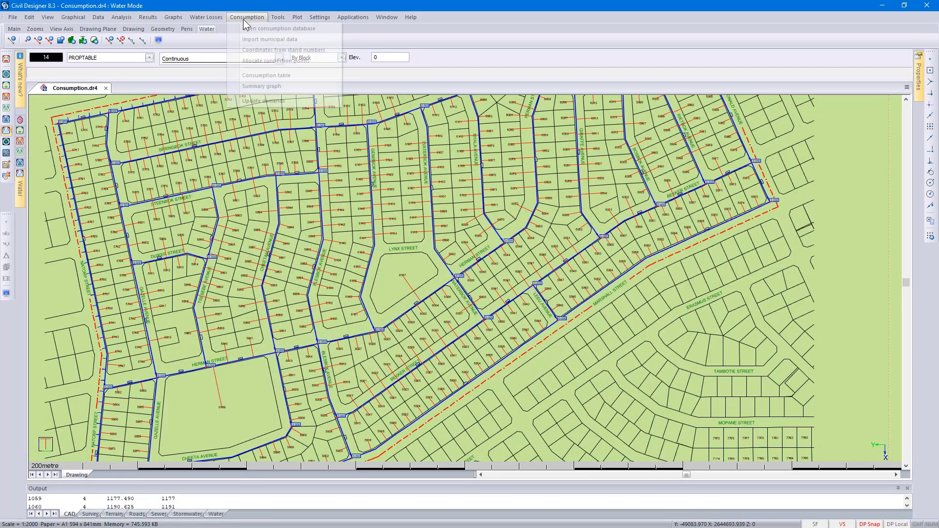
{"action": "left_click", "coordinate": [282, 76]}
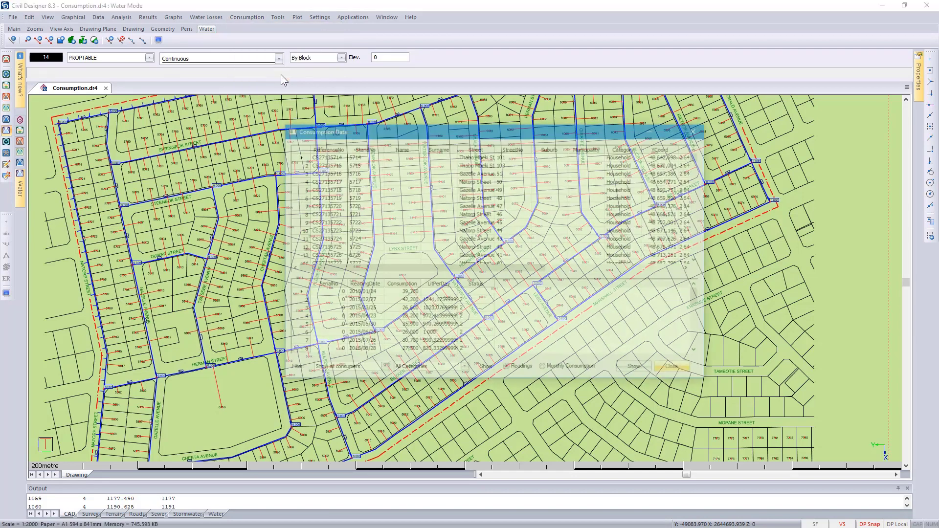
{"action": "left_click", "coordinate": [415, 370]}
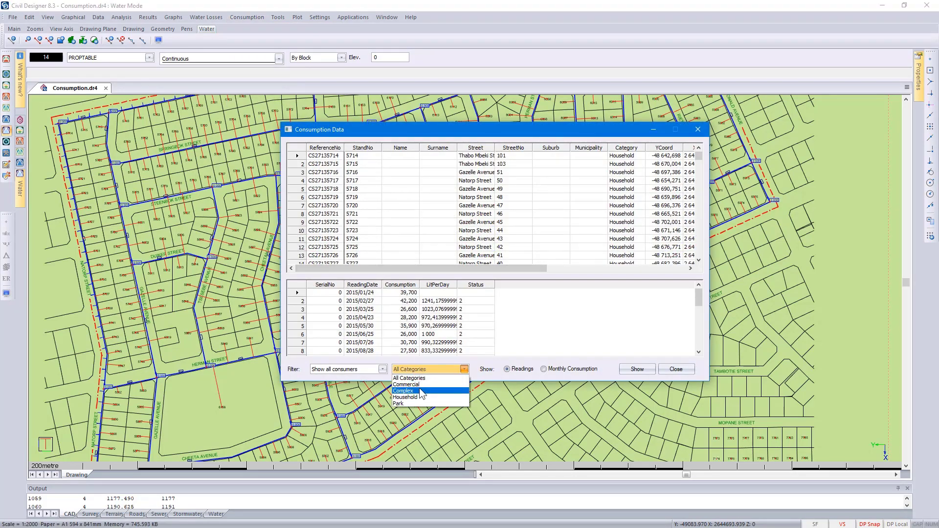
{"action": "left_click", "coordinate": [422, 391]}
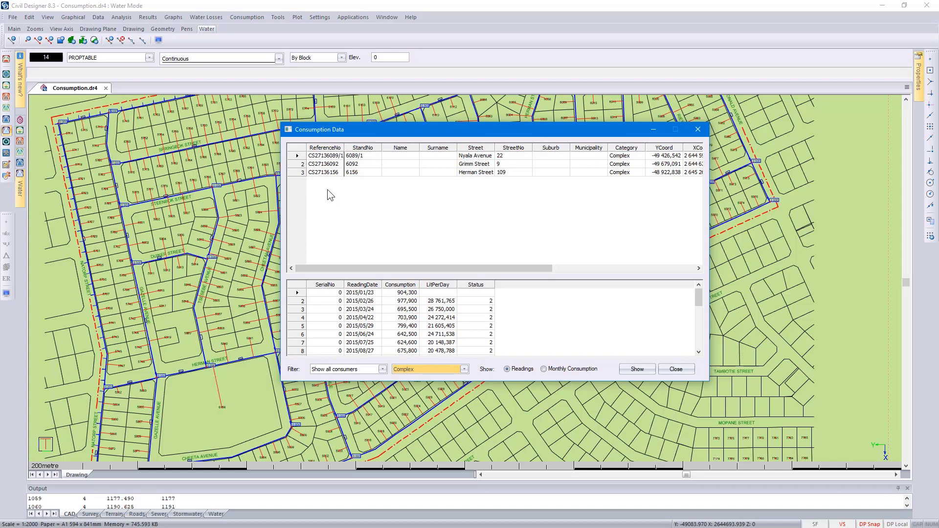
Step: Examine the meter readings of each of the three complexes, including their starting dates, and close the consumption table
{"action": "left_click", "coordinate": [321, 156]}
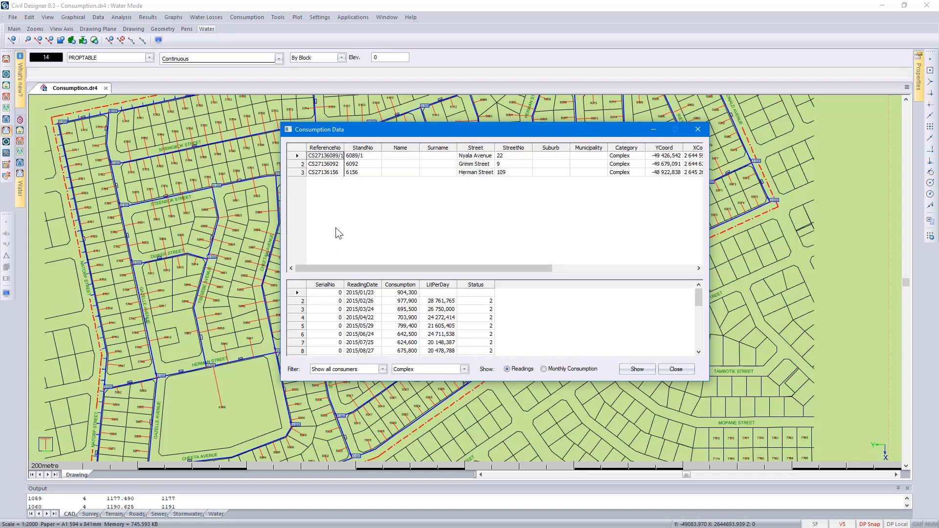
{"action": "left_click", "coordinate": [324, 164]}
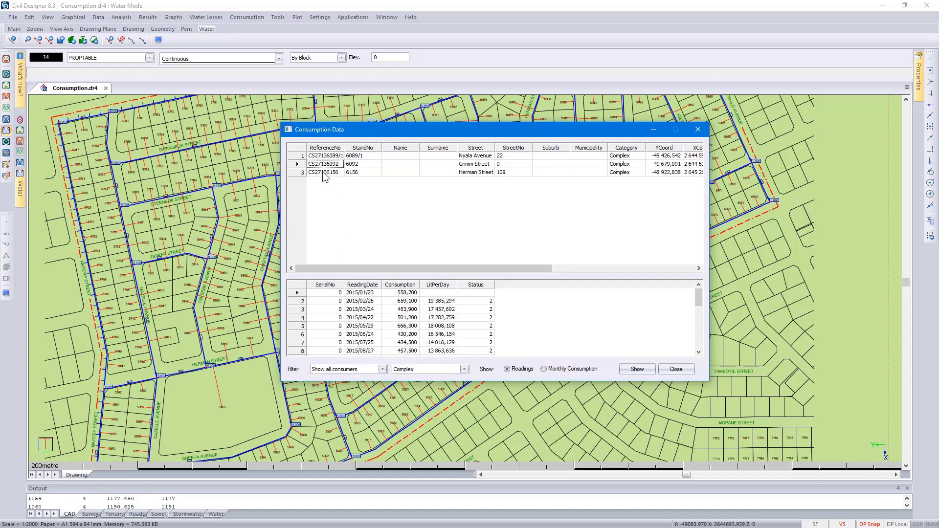
{"action": "left_click", "coordinate": [324, 173]}
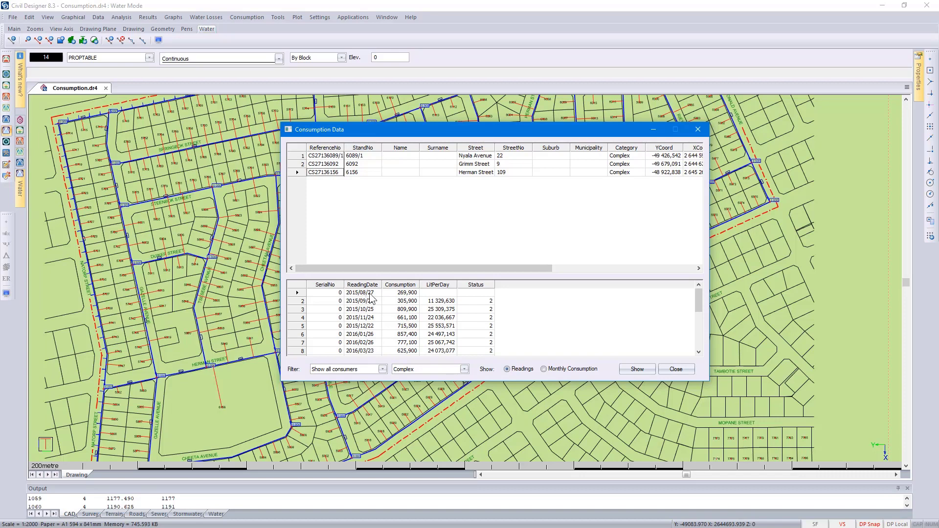
{"action": "left_click", "coordinate": [670, 370]}
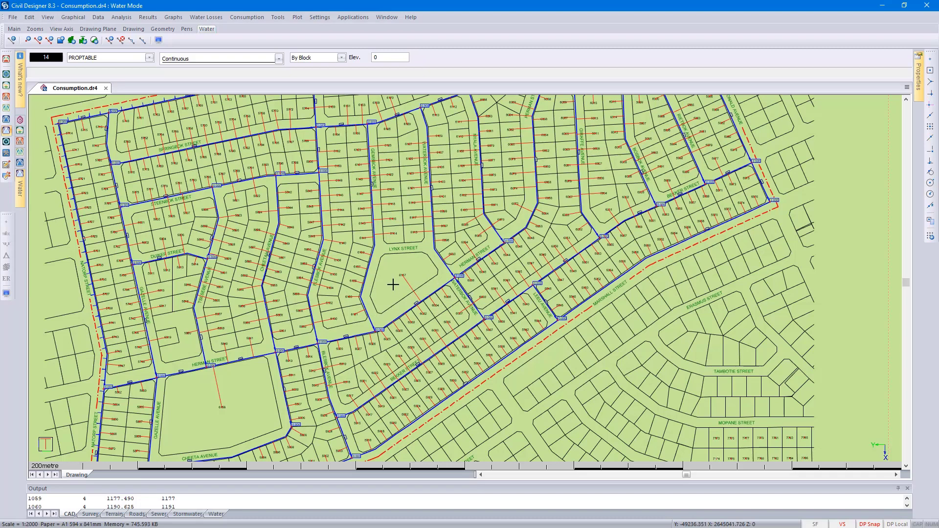
{"action": "left_click", "coordinate": [243, 19]}
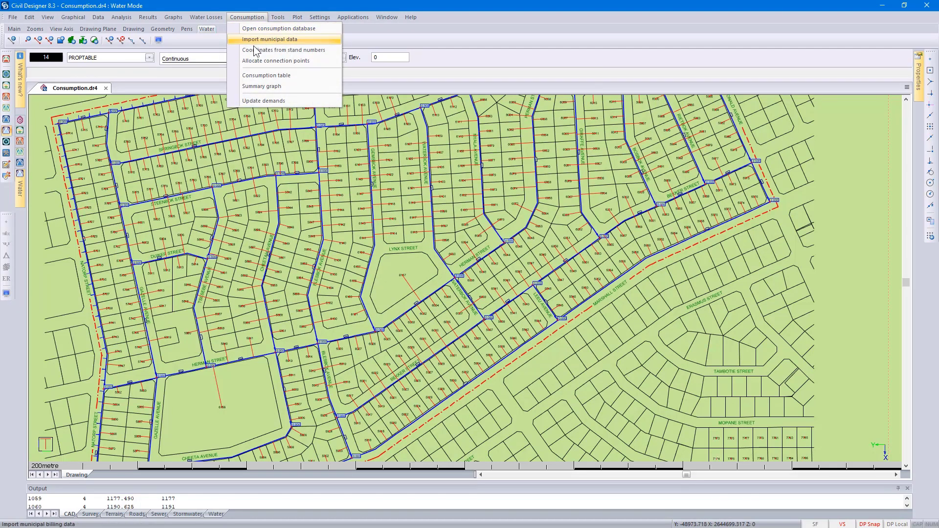
{"action": "left_click", "coordinate": [283, 101]}
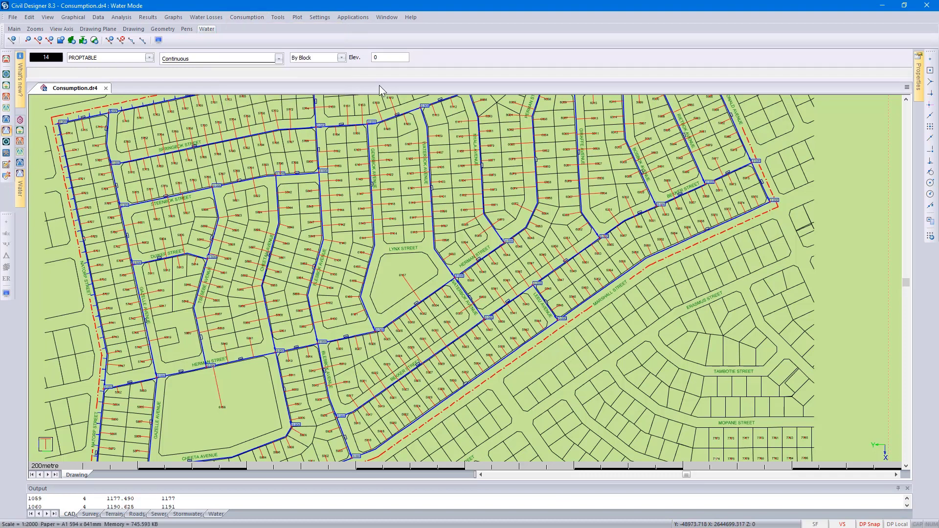
Step: Open the water display settings, review the annotation variables available for pipes and keep Flows as the pipe colour scheme
{"action": "scroll", "coordinate": [290, 173], "scroll_direction": "up", "scroll_amount": 3}
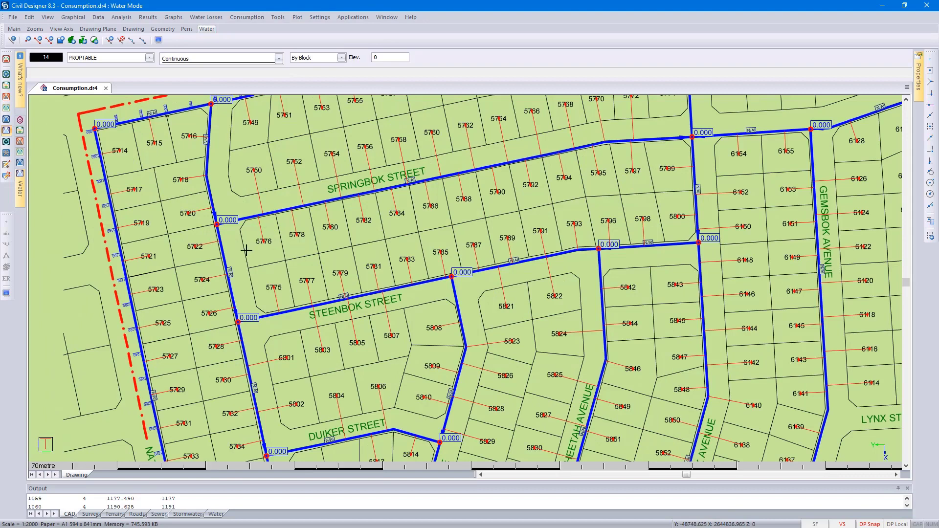
{"action": "left_click", "coordinate": [7, 294]}
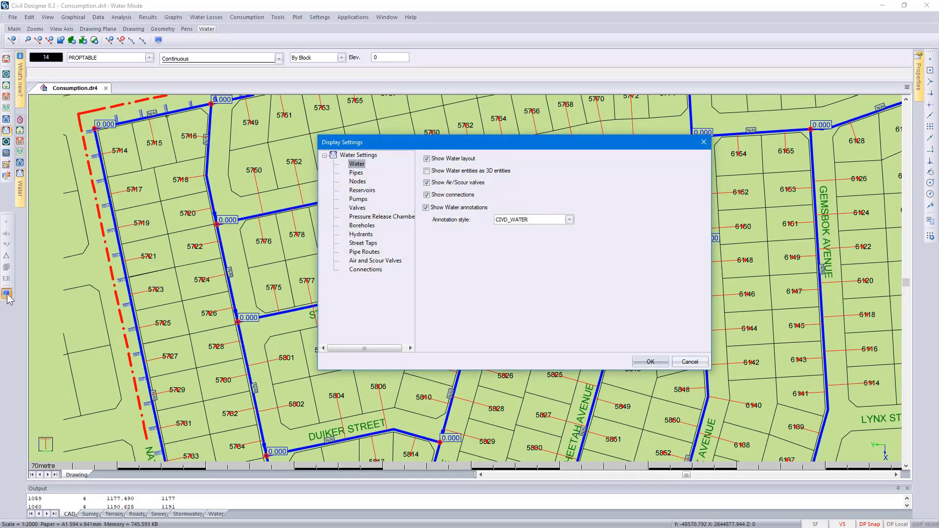
{"action": "left_click", "coordinate": [355, 173]}
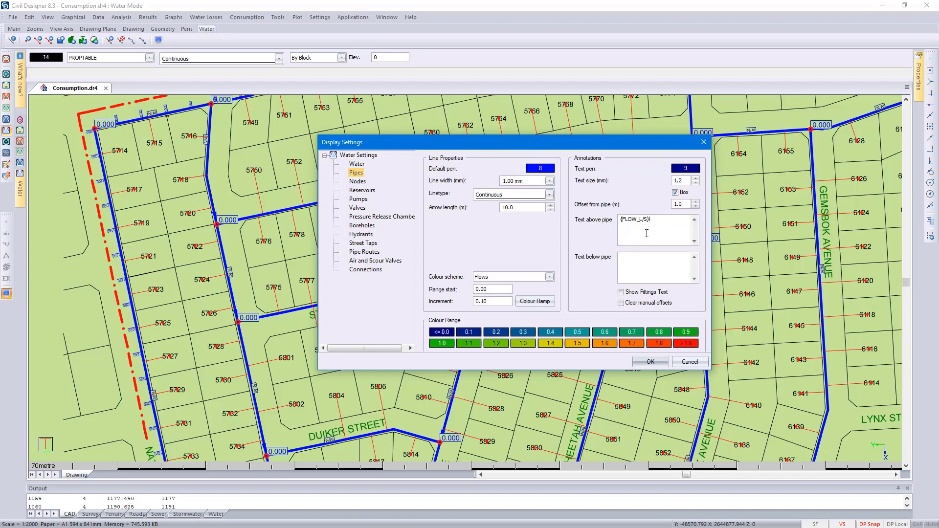
{"action": "right_click", "coordinate": [646, 234]}
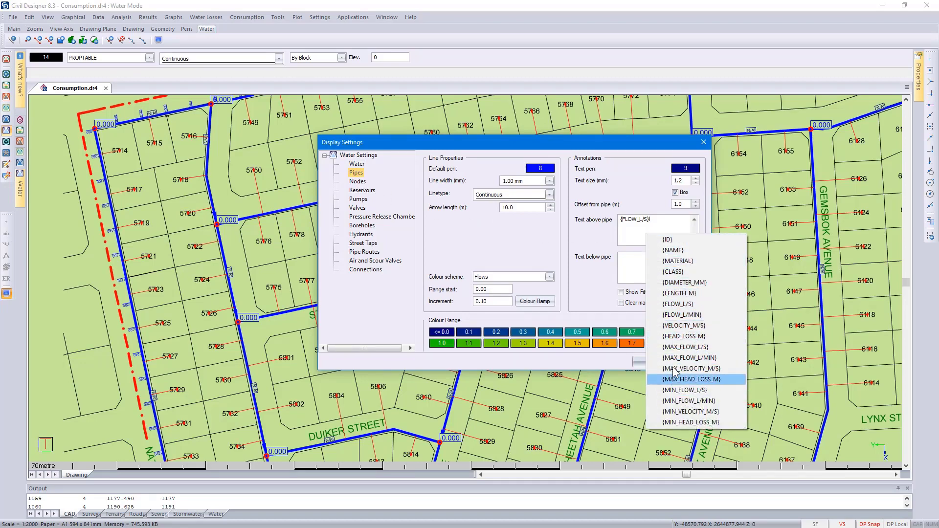
{"action": "left_click", "coordinate": [572, 230]}
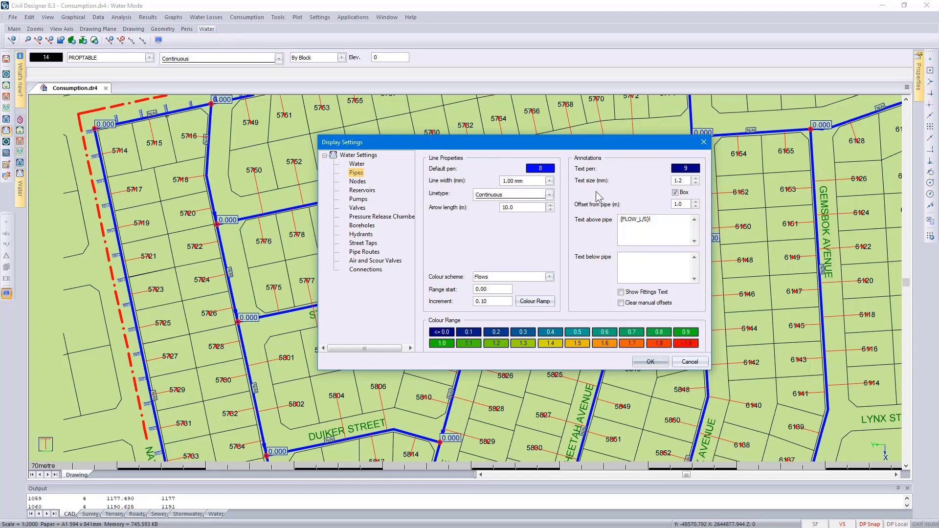
{"action": "left_click", "coordinate": [550, 277]}
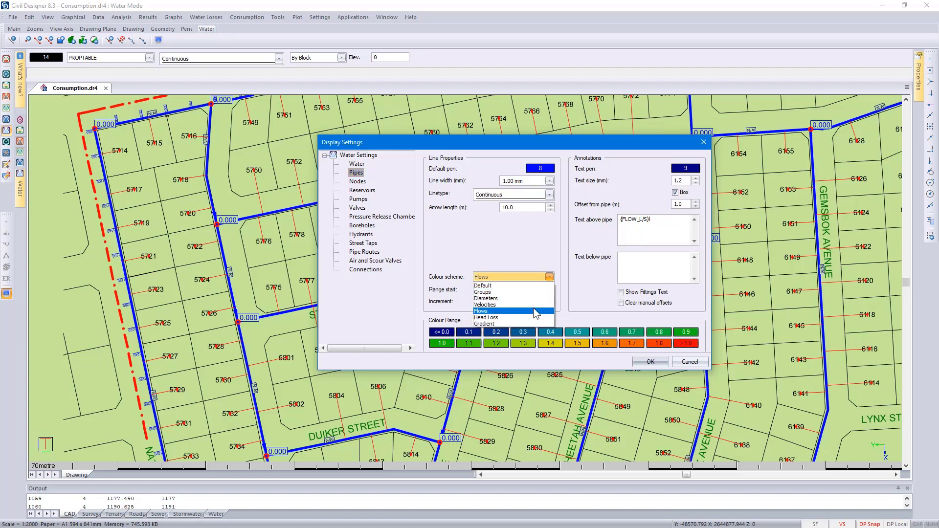
{"action": "left_click", "coordinate": [533, 311]}
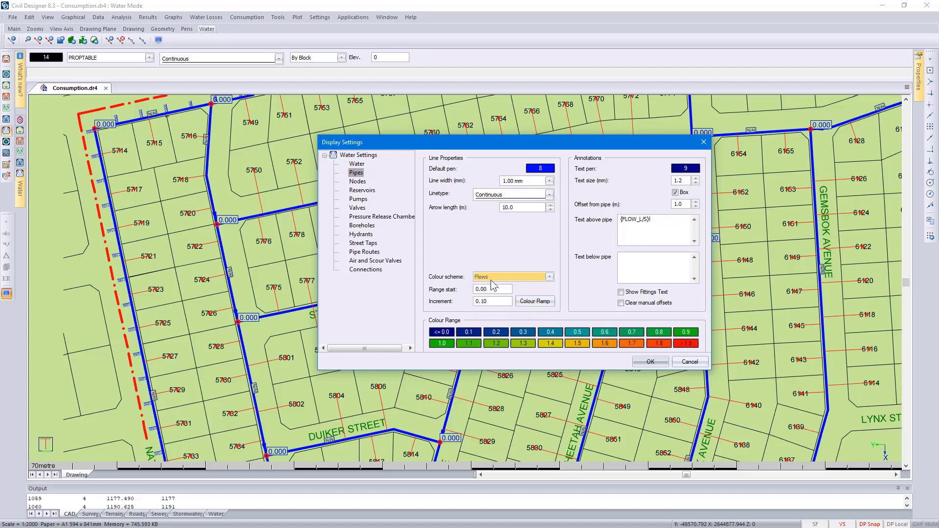
Step: Review the nodes' discharge annotation and its available variables, and accept the display settings
{"action": "left_click", "coordinate": [361, 183]}
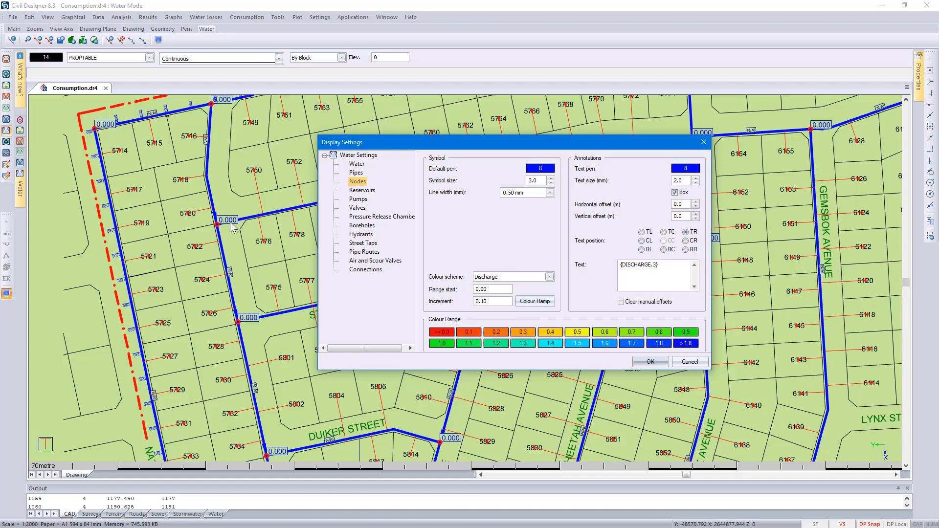
{"action": "right_click", "coordinate": [666, 264]}
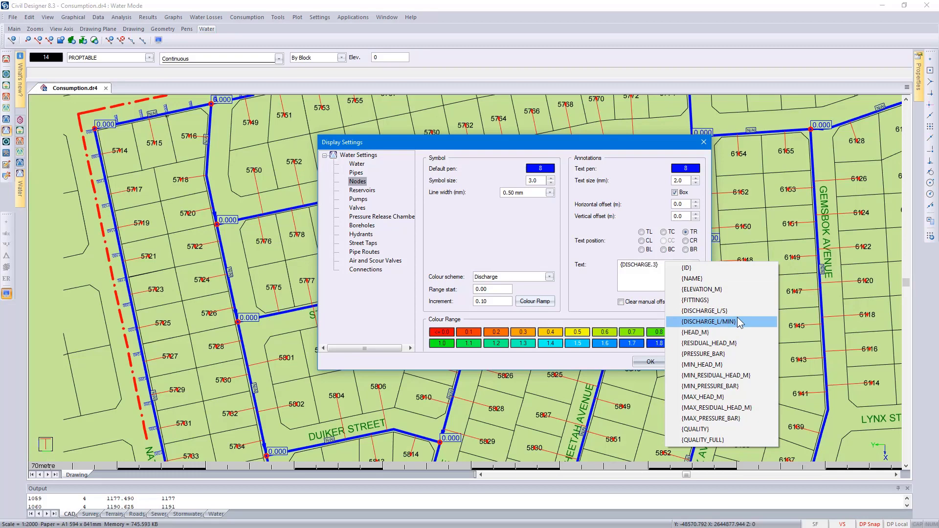
{"action": "left_click", "coordinate": [600, 275]}
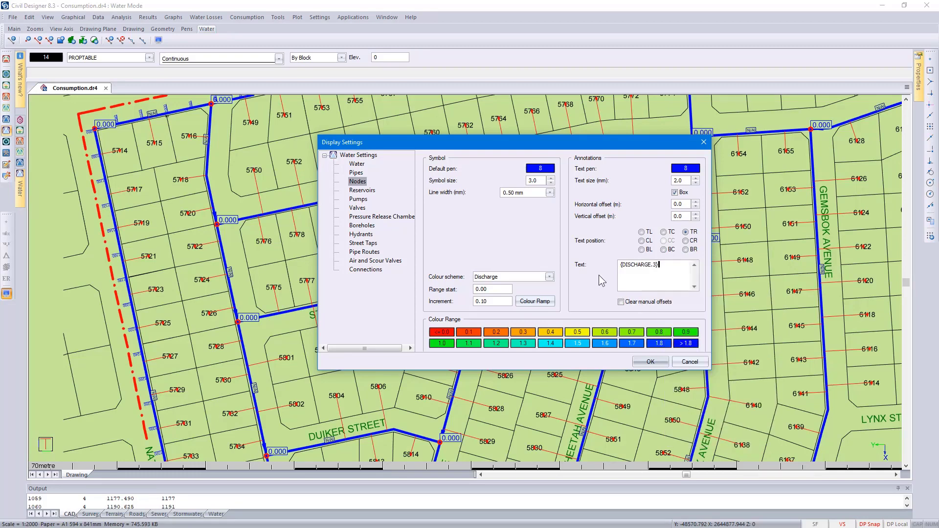
{"action": "left_click", "coordinate": [646, 361]}
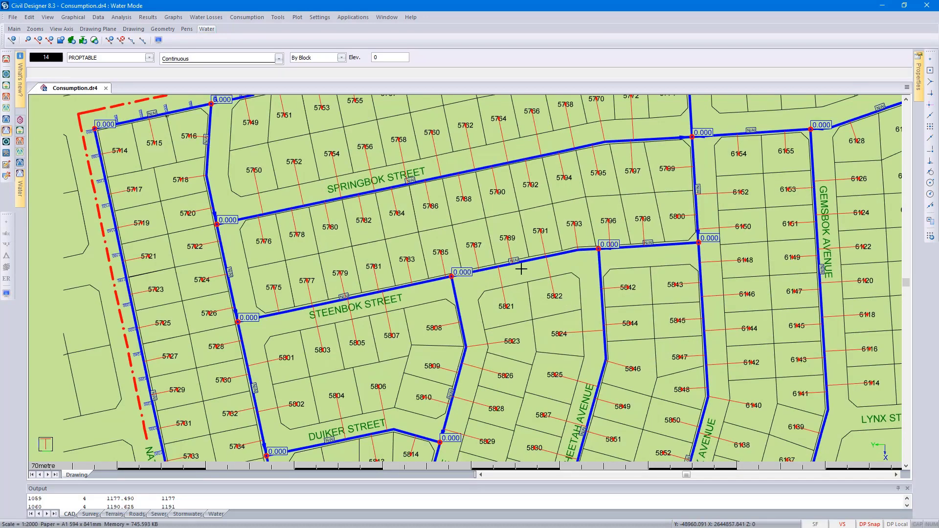
Step: Update the network's demands from the recorded consumption, starting at 2015/01 and choosing 2016/06 as the end month
{"action": "left_click", "coordinate": [244, 17]}
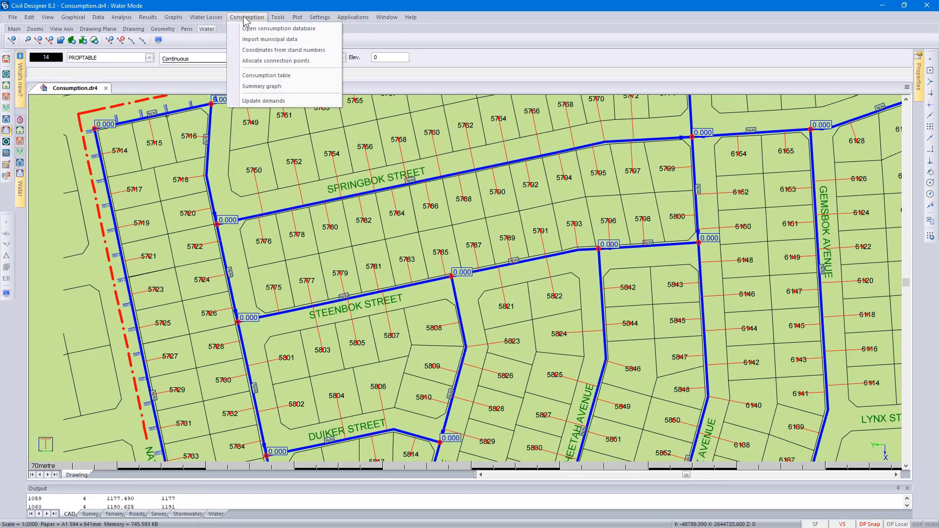
{"action": "left_click", "coordinate": [298, 101]}
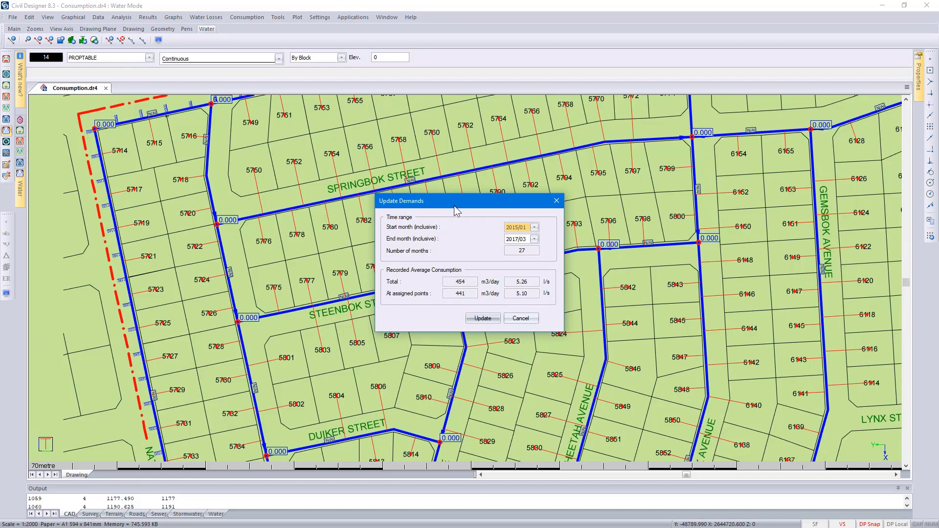
{"action": "left_click", "coordinate": [533, 240]}
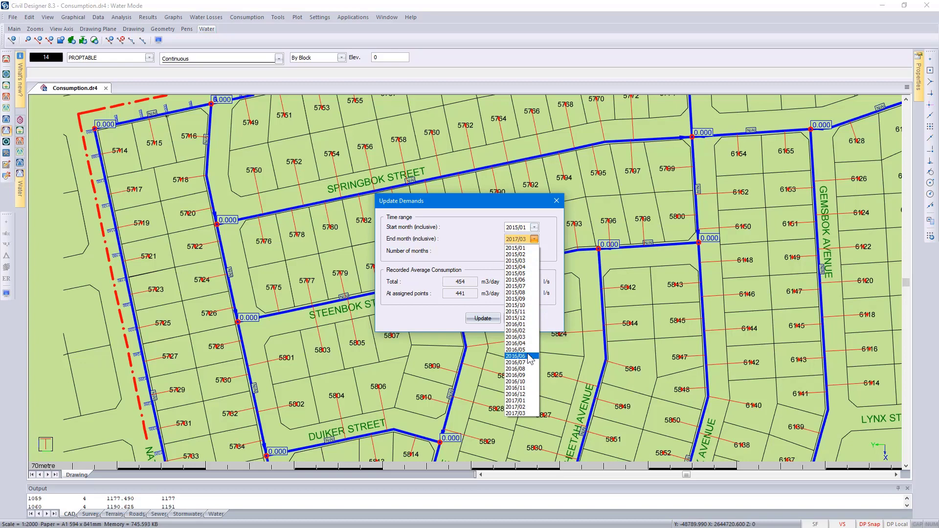
{"action": "left_click", "coordinate": [528, 357]}
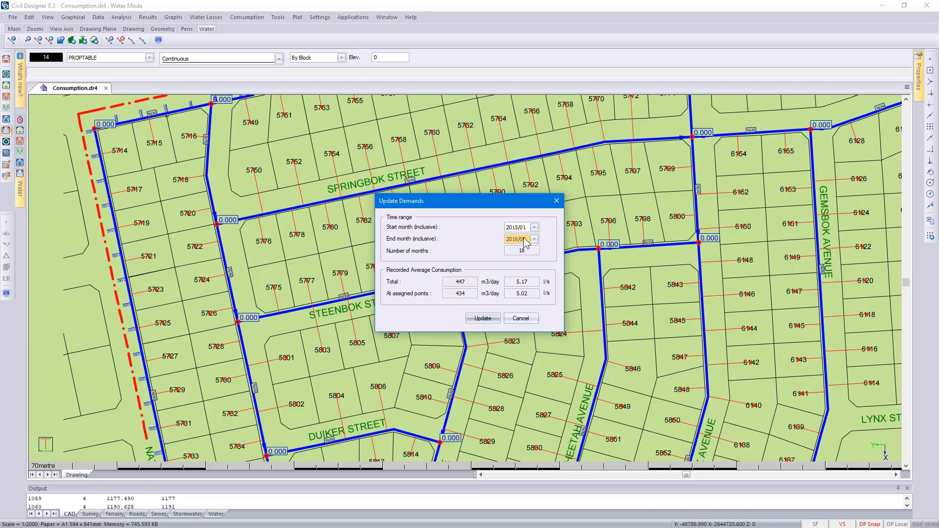
{"action": "scroll", "coordinate": [524, 238], "scroll_direction": "down", "scroll_amount": 1}
{"action": "scroll", "coordinate": [526, 242], "scroll_direction": "down", "scroll_amount": 1}
{"action": "left_click", "coordinate": [483, 319]}
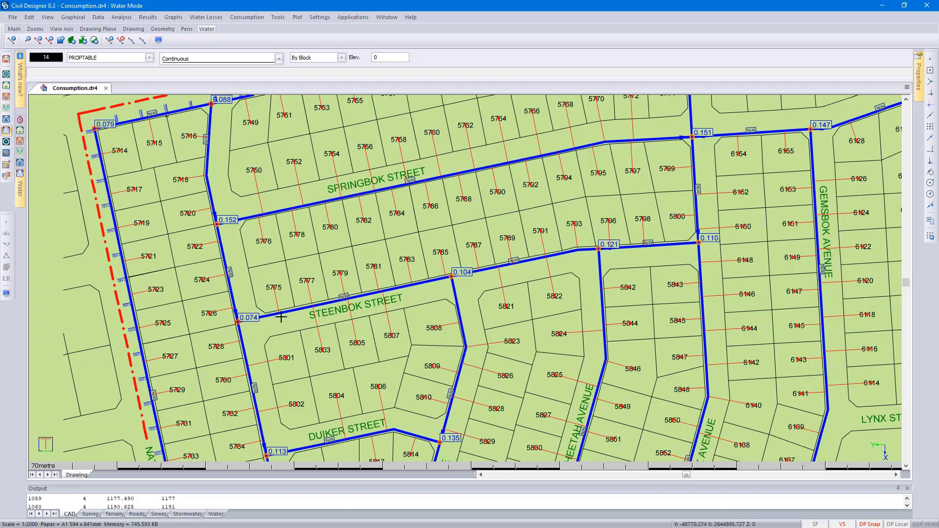
Step: Run a single step analysis of the network and examine the flows on the pipes around Natorp Street
{"action": "left_click", "coordinate": [123, 18]}
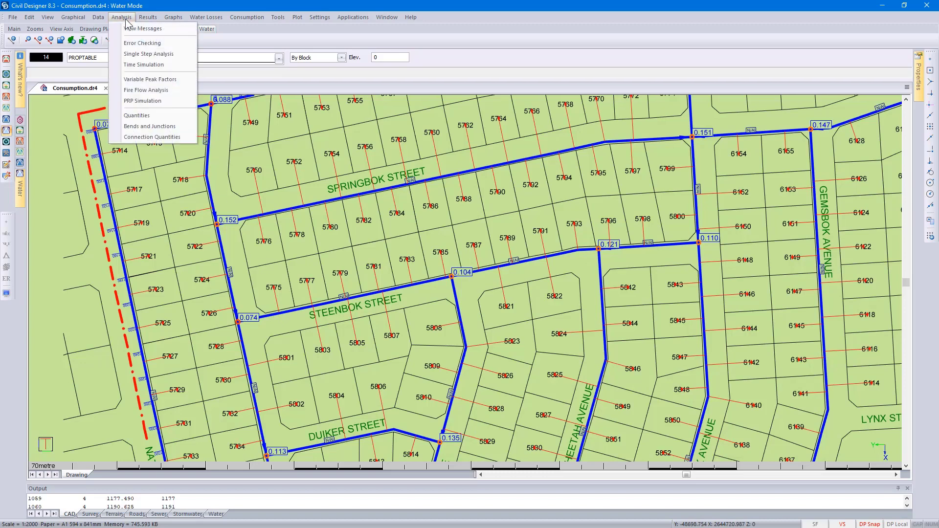
{"action": "left_click", "coordinate": [142, 54]}
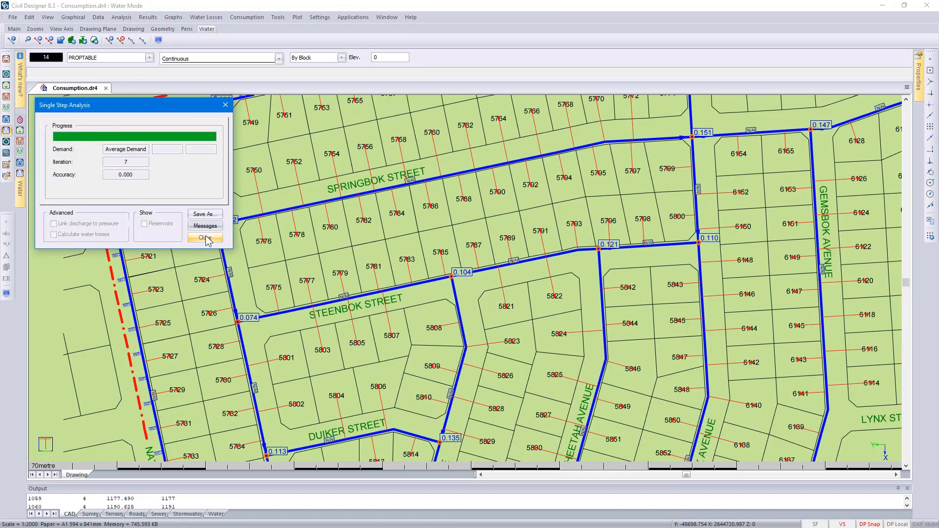
{"action": "left_click", "coordinate": [207, 238]}
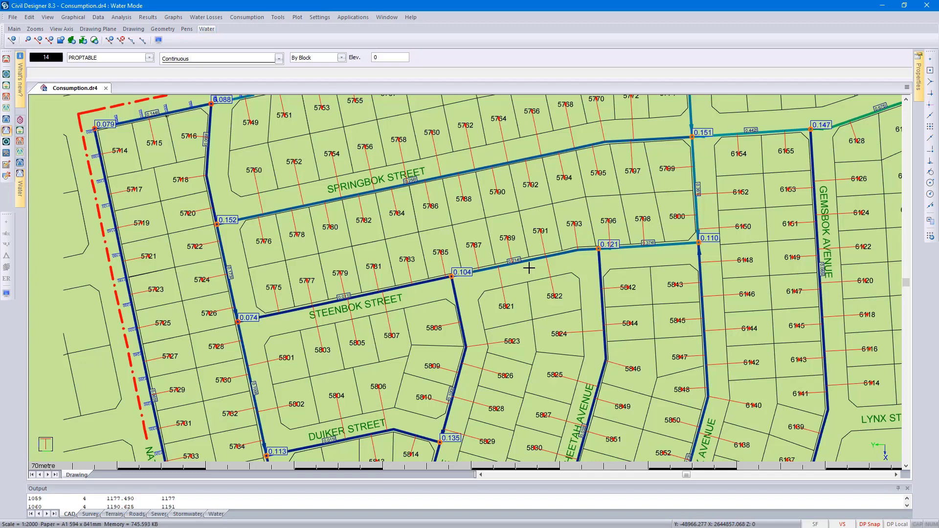
{"action": "scroll", "coordinate": [153, 412], "scroll_direction": "up", "scroll_amount": 1}
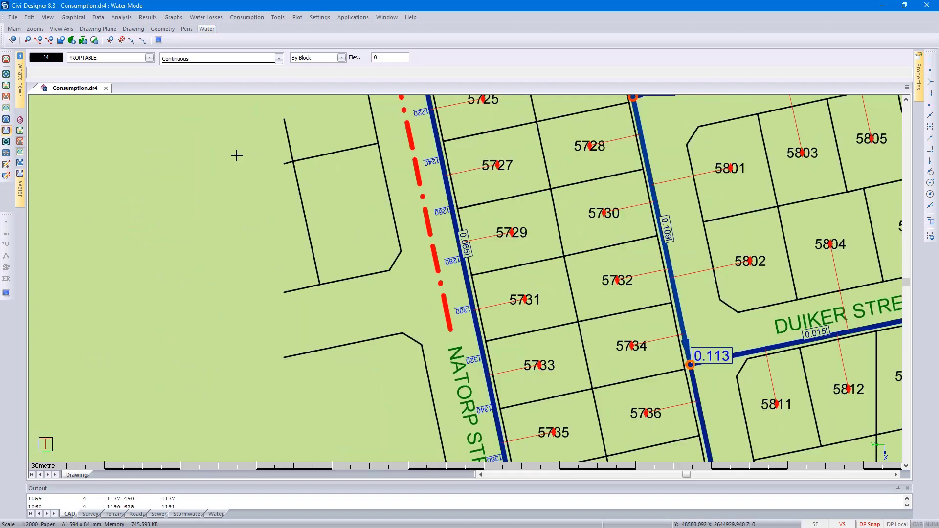
Step: Create a new water network group named Rising Main
{"action": "left_click", "coordinate": [98, 19]}
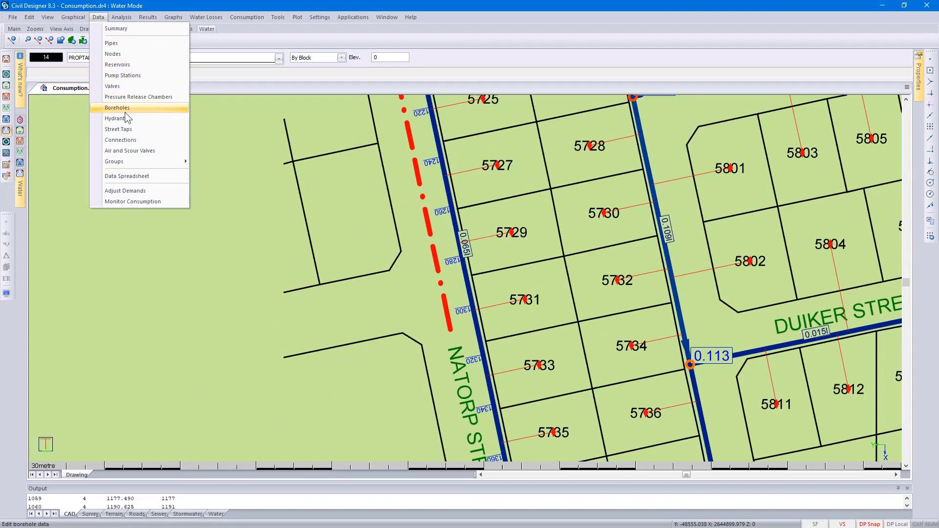
{"action": "left_click", "coordinate": [213, 163]}
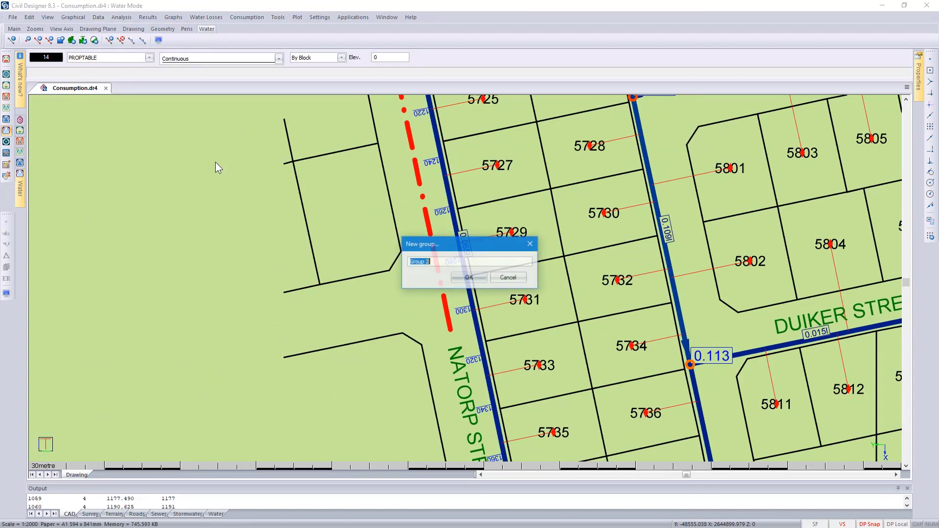
{"action": "type", "text": "Ri"}
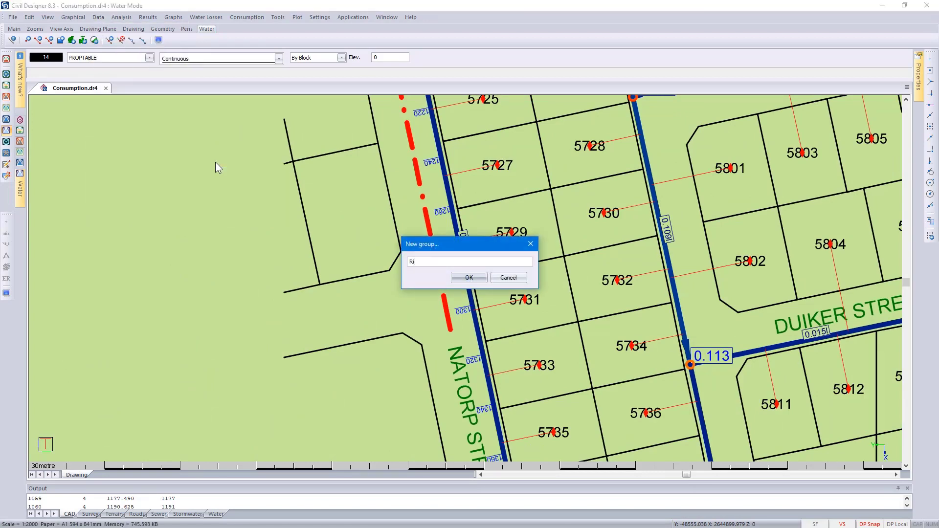
{"action": "type", "text": "sing Main"}
{"action": "left_click", "coordinate": [468, 277]}
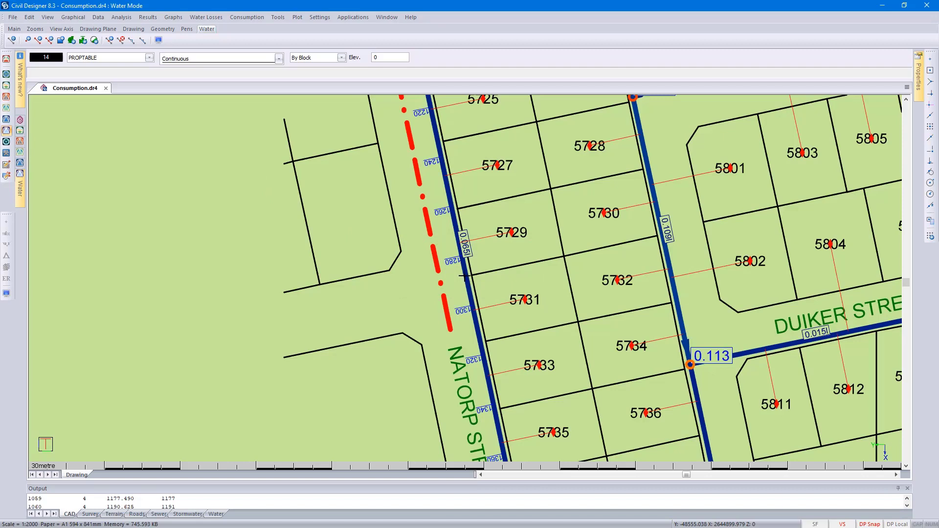
Step: Assign the water pipe running along Natorp Street beside stands 5727 to 5735 to the Rising Main group
{"action": "left_click", "coordinate": [463, 277]}
{"action": "mouse_move", "coordinate": [922, 83]}
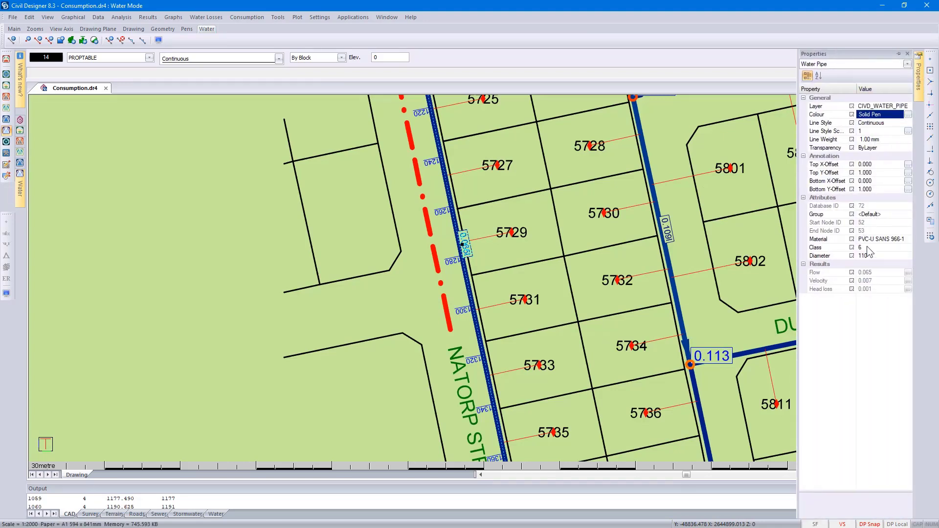
{"action": "left_click", "coordinate": [866, 214]}
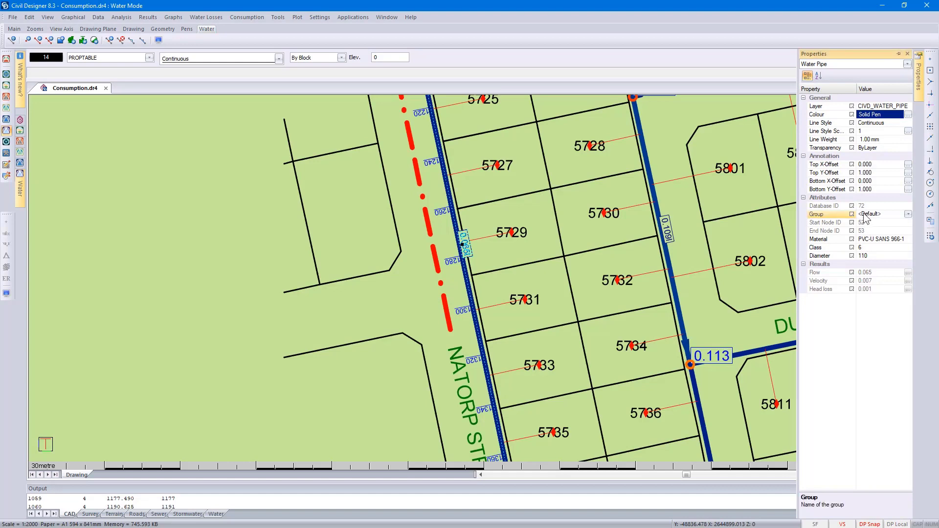
{"action": "left_click", "coordinate": [908, 214]}
{"action": "left_click", "coordinate": [880, 231]}
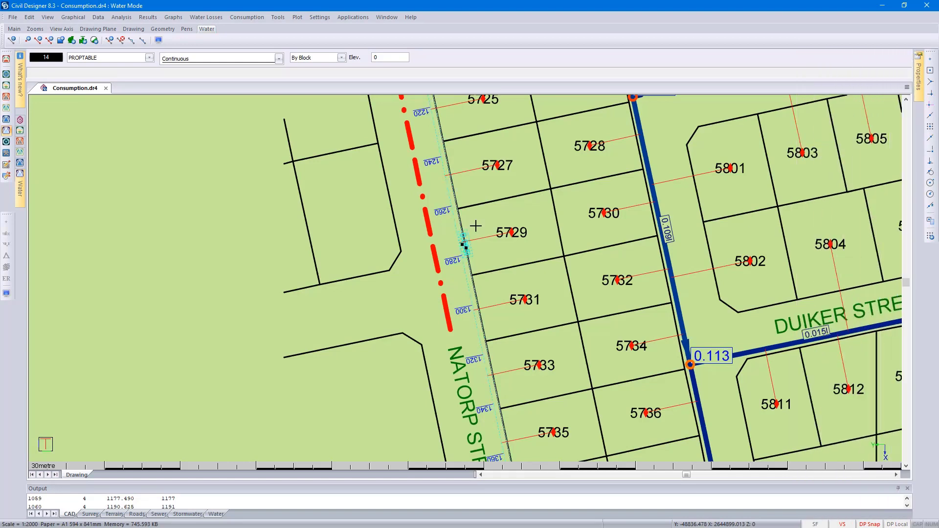
{"action": "key", "text": "Escape"}
Step: Hide the Rising Main group and exclude it from calculation in the group settings
{"action": "scroll", "coordinate": [477, 223], "scroll_direction": "down", "scroll_amount": 3}
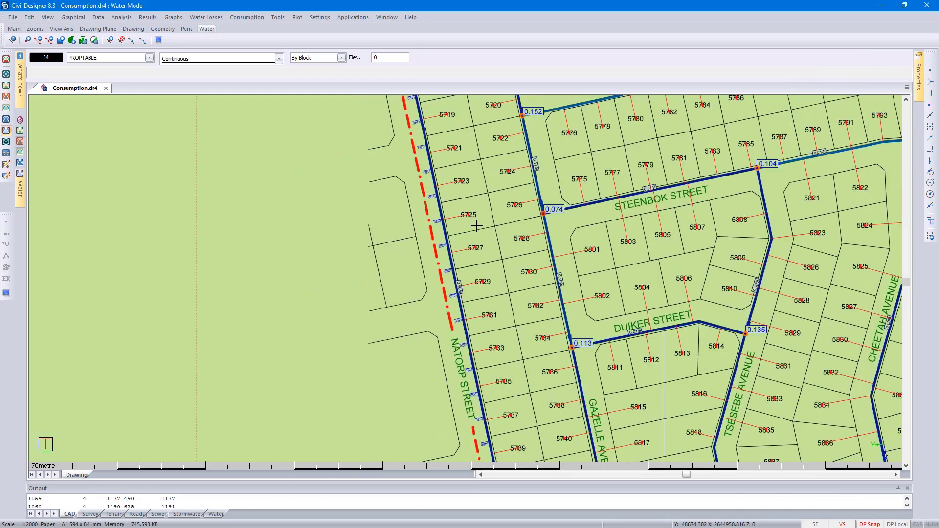
{"action": "left_click", "coordinate": [121, 17]}
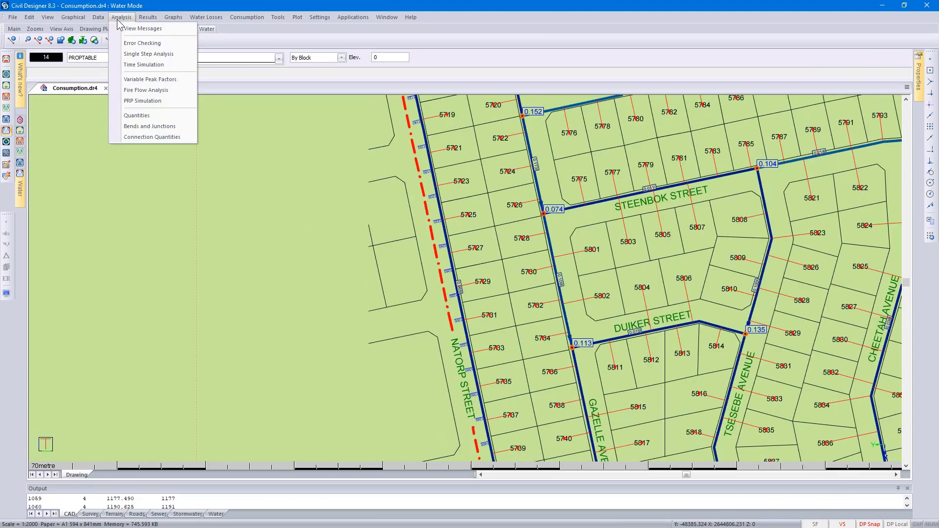
{"action": "mouse_move", "coordinate": [106, 22]}
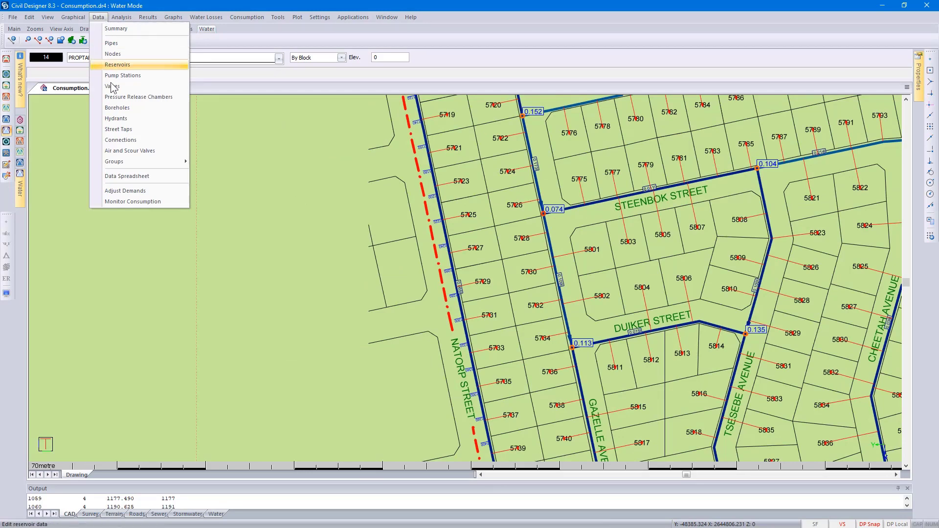
{"action": "mouse_move", "coordinate": [146, 158]}
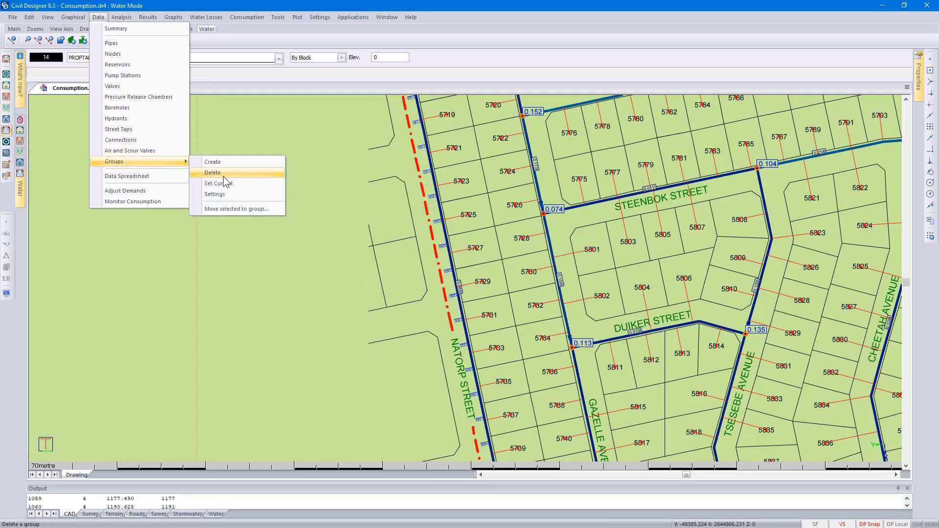
{"action": "left_click", "coordinate": [231, 194]}
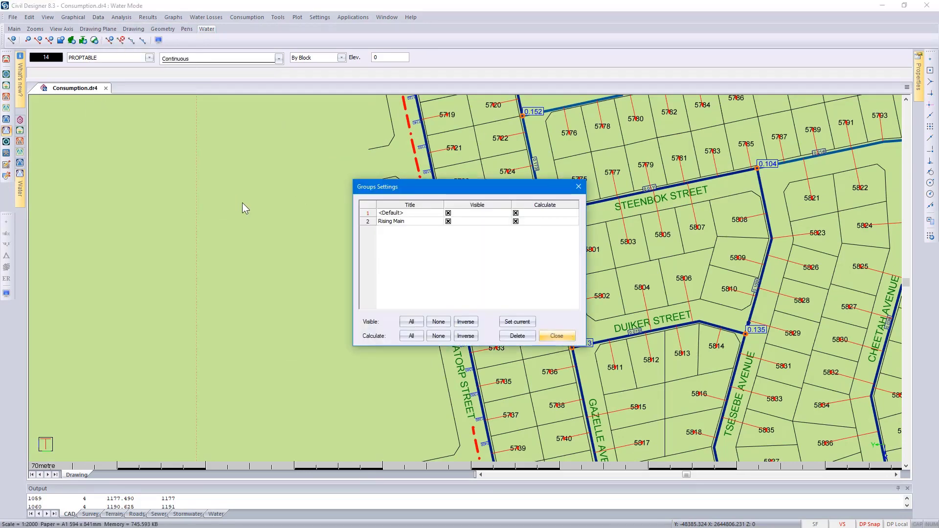
{"action": "left_click", "coordinate": [448, 223]}
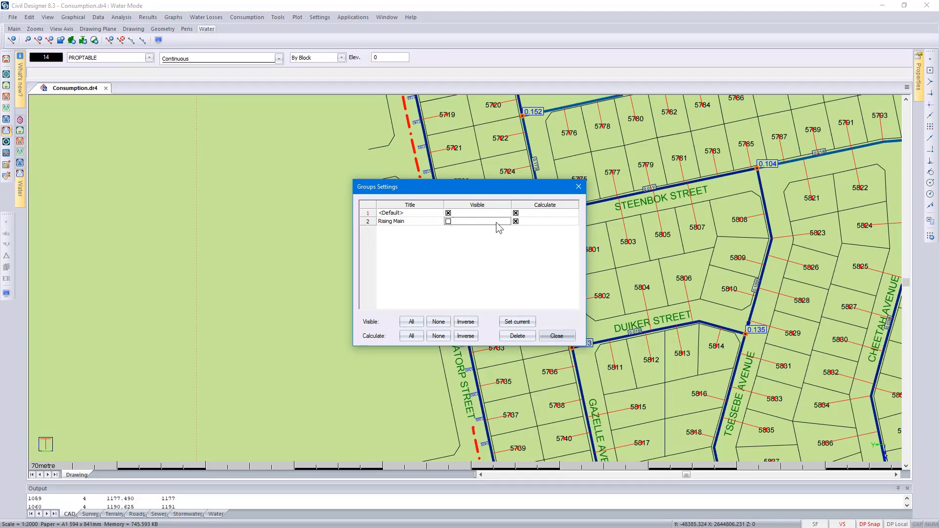
{"action": "left_click", "coordinate": [516, 221]}
{"action": "left_click", "coordinate": [552, 336]}
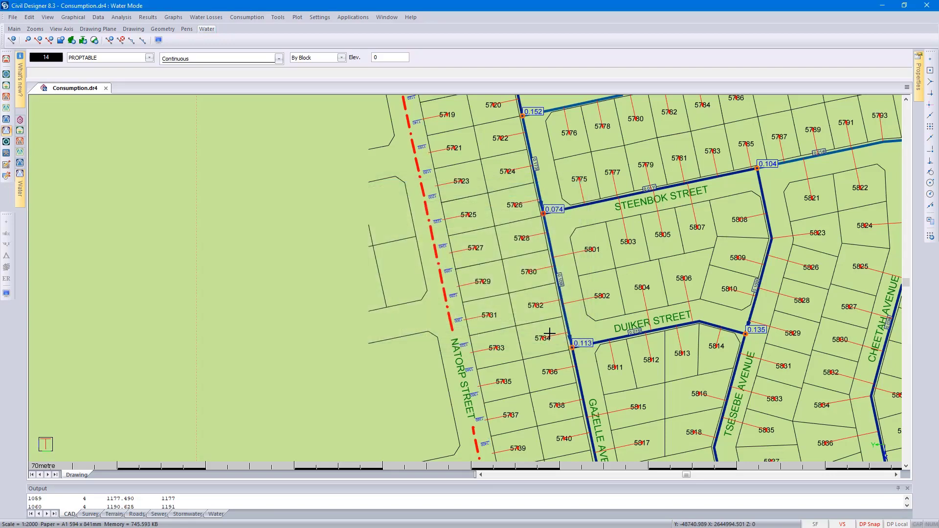
Step: Open the consumption table and review the dated meter readings of the fourth consumer in the list
{"action": "middle_click", "coordinate": [549, 333]}
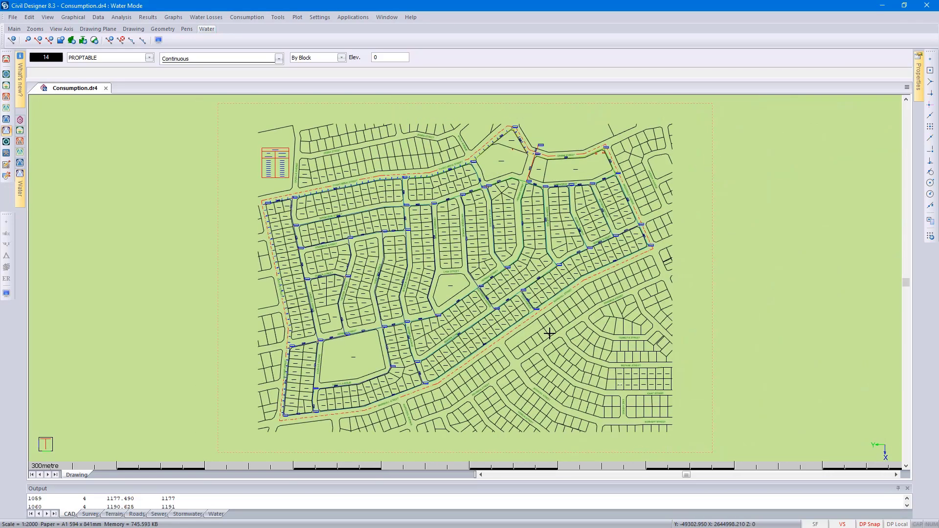
{"action": "scroll", "coordinate": [358, 352], "scroll_direction": "up", "scroll_amount": 5}
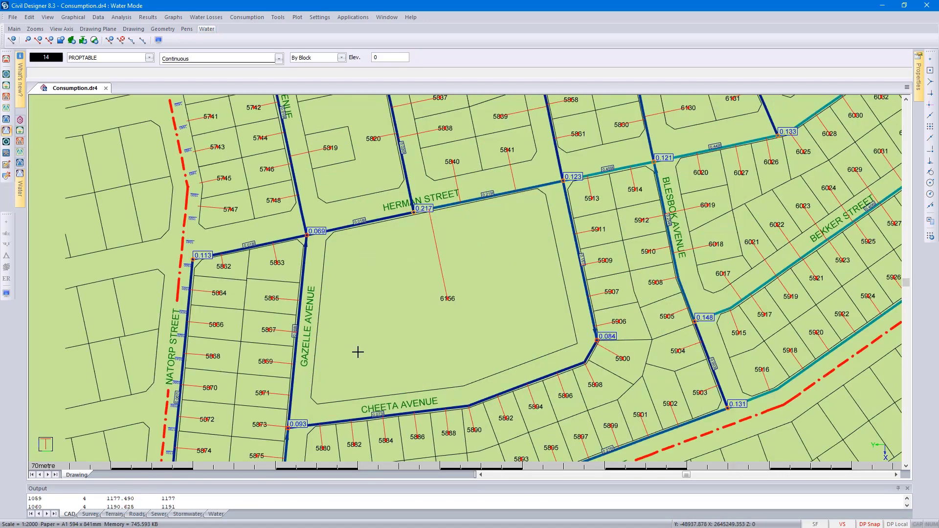
{"action": "left_click", "coordinate": [248, 18]}
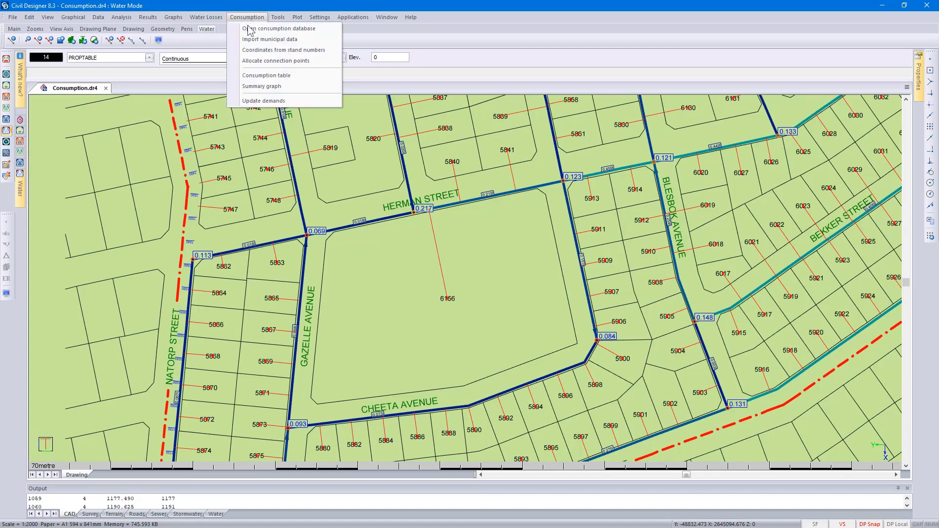
{"action": "left_click", "coordinate": [262, 75]}
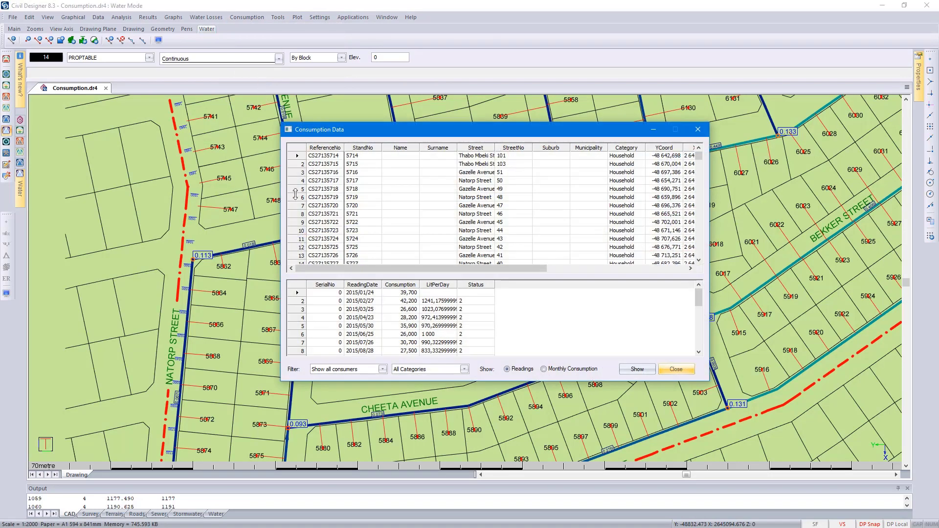
{"action": "left_click", "coordinate": [317, 181]}
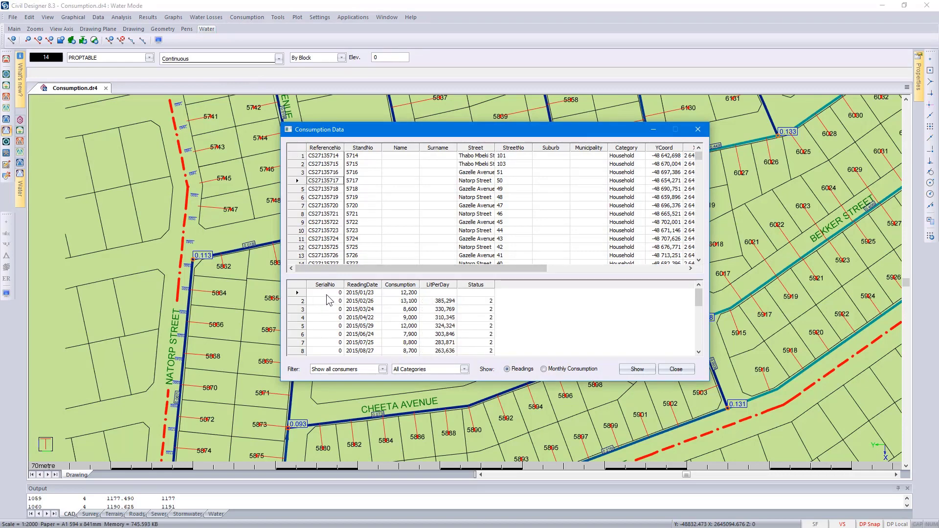
{"action": "scroll", "coordinate": [324, 304], "scroll_direction": "down", "scroll_amount": 4}
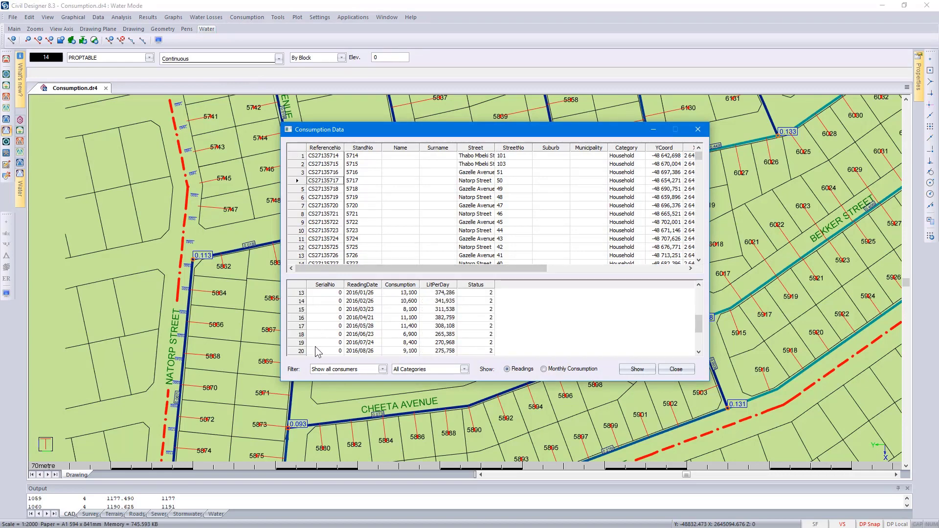
{"action": "scroll", "coordinate": [314, 350], "scroll_direction": "down", "scroll_amount": 1}
{"action": "scroll", "coordinate": [319, 333], "scroll_direction": "up", "scroll_amount": 3}
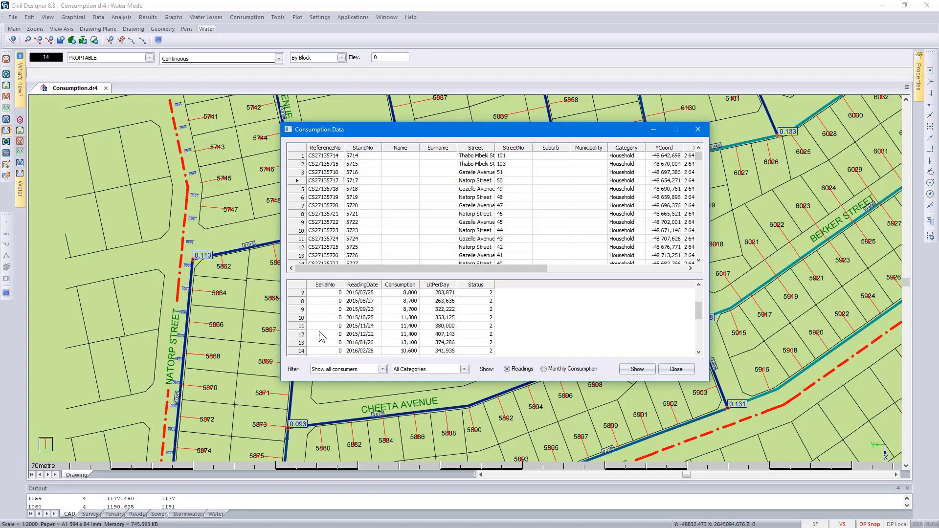
{"action": "scroll", "coordinate": [321, 336], "scroll_direction": "up", "scroll_amount": 2}
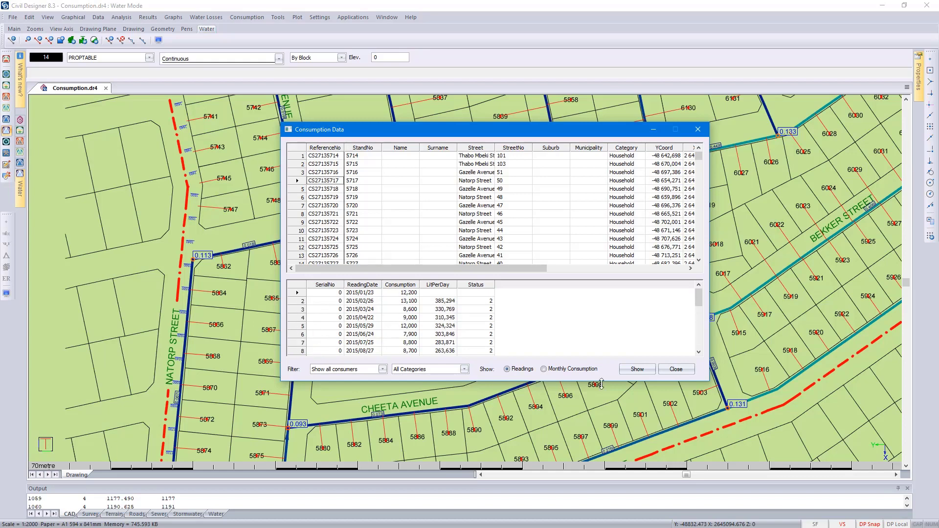
{"action": "left_click", "coordinate": [677, 371]}
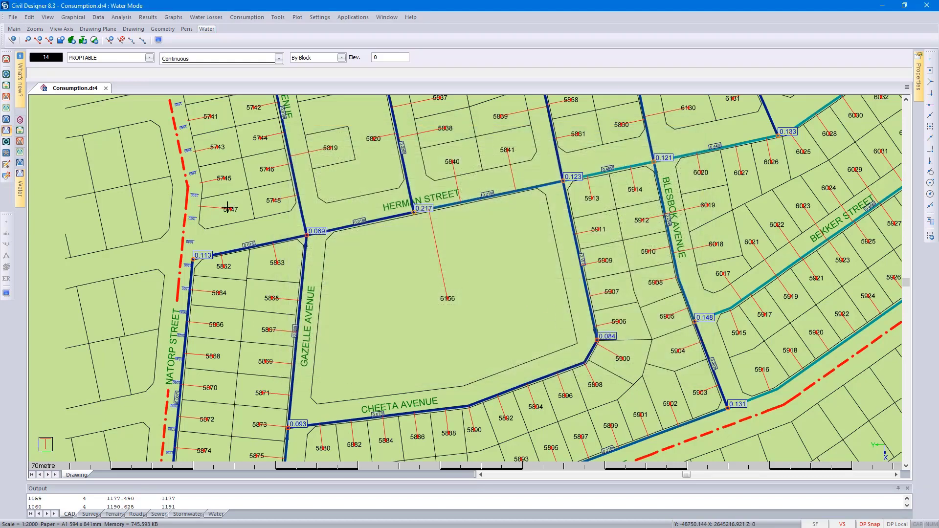
Step: Start opening a consumption database and decline to close the one already open
{"action": "left_click", "coordinate": [248, 17]}
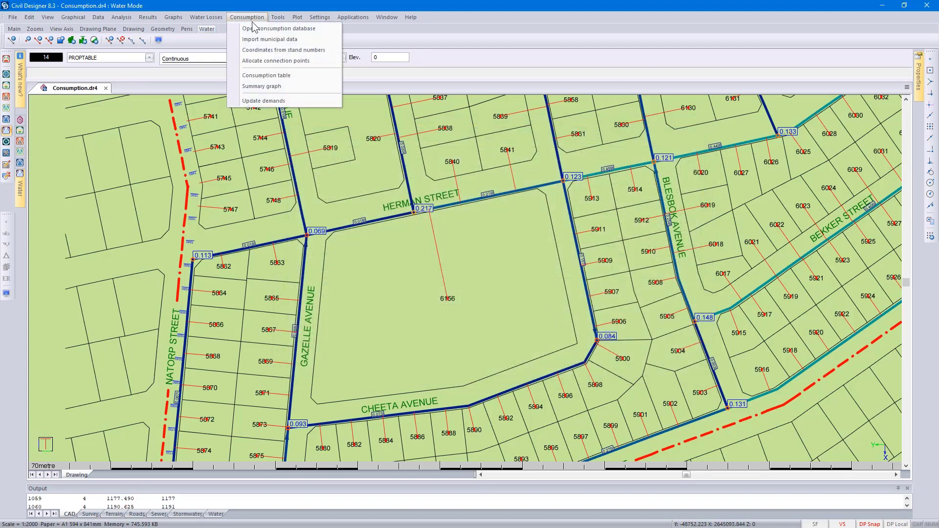
{"action": "left_click", "coordinate": [269, 29]}
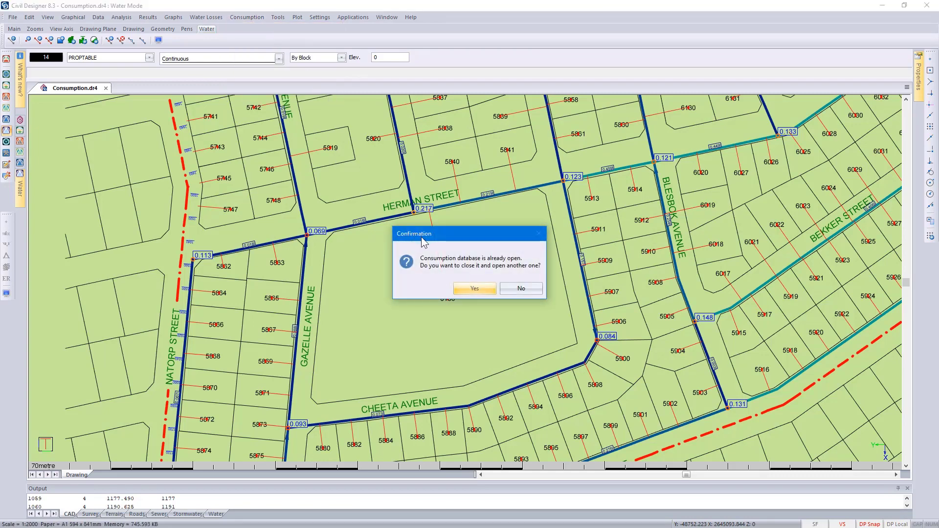
{"action": "left_click", "coordinate": [520, 288]}
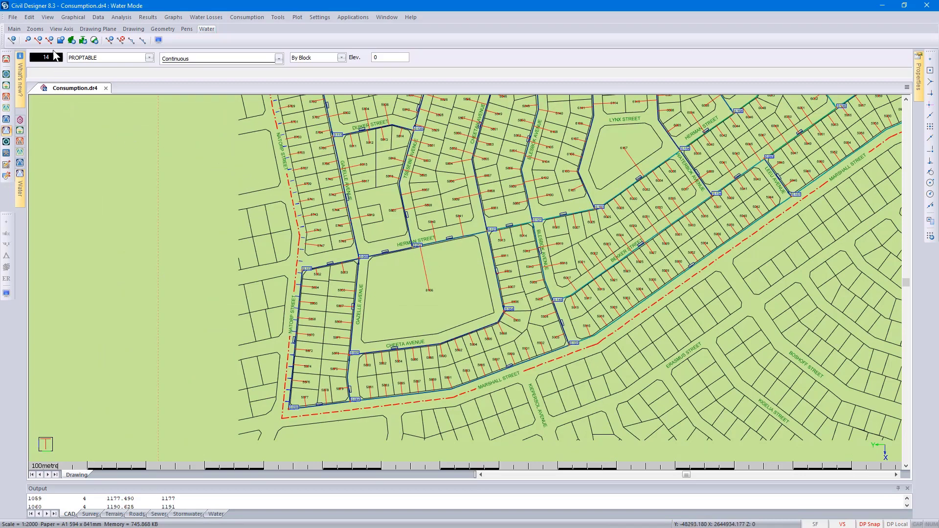
Step: Review the project settings, including the water file linked to the project, and cancel the dialog
{"action": "left_click", "coordinate": [13, 18]}
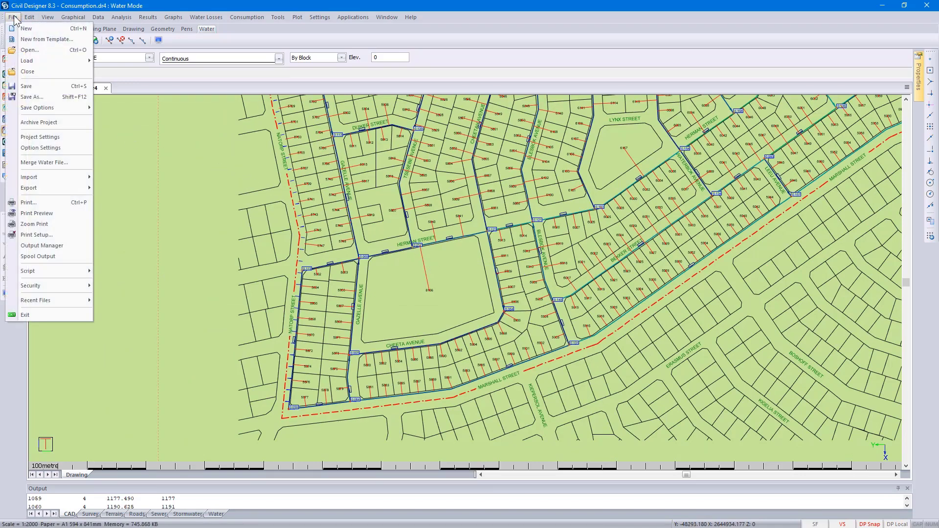
{"action": "left_click", "coordinate": [53, 138]}
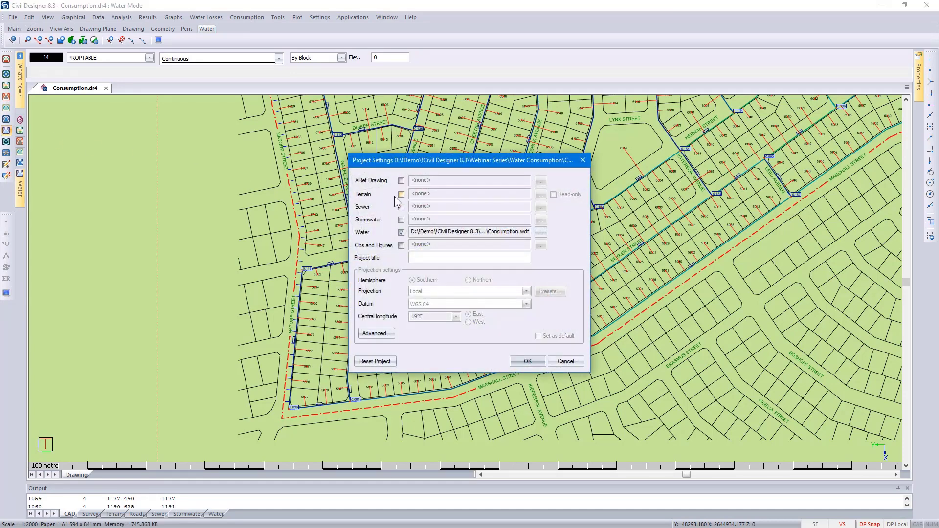
{"action": "left_click", "coordinate": [561, 357]}
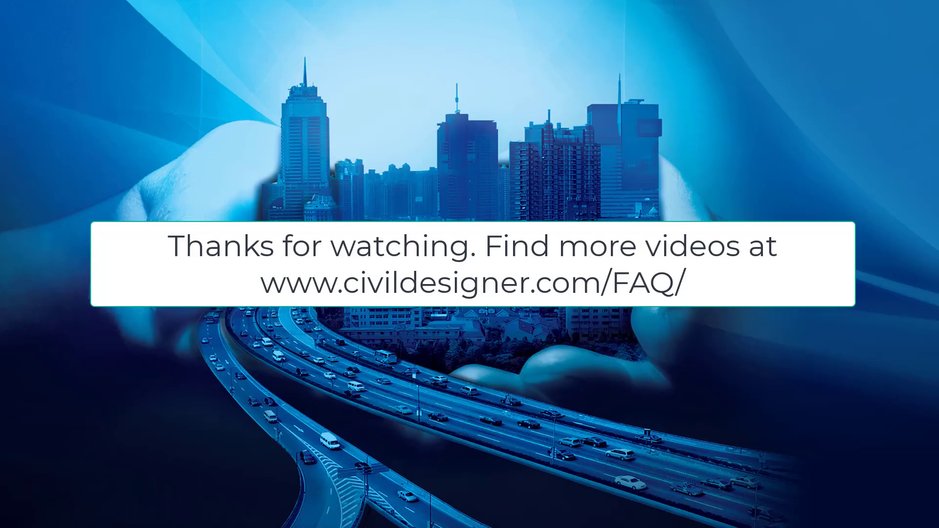